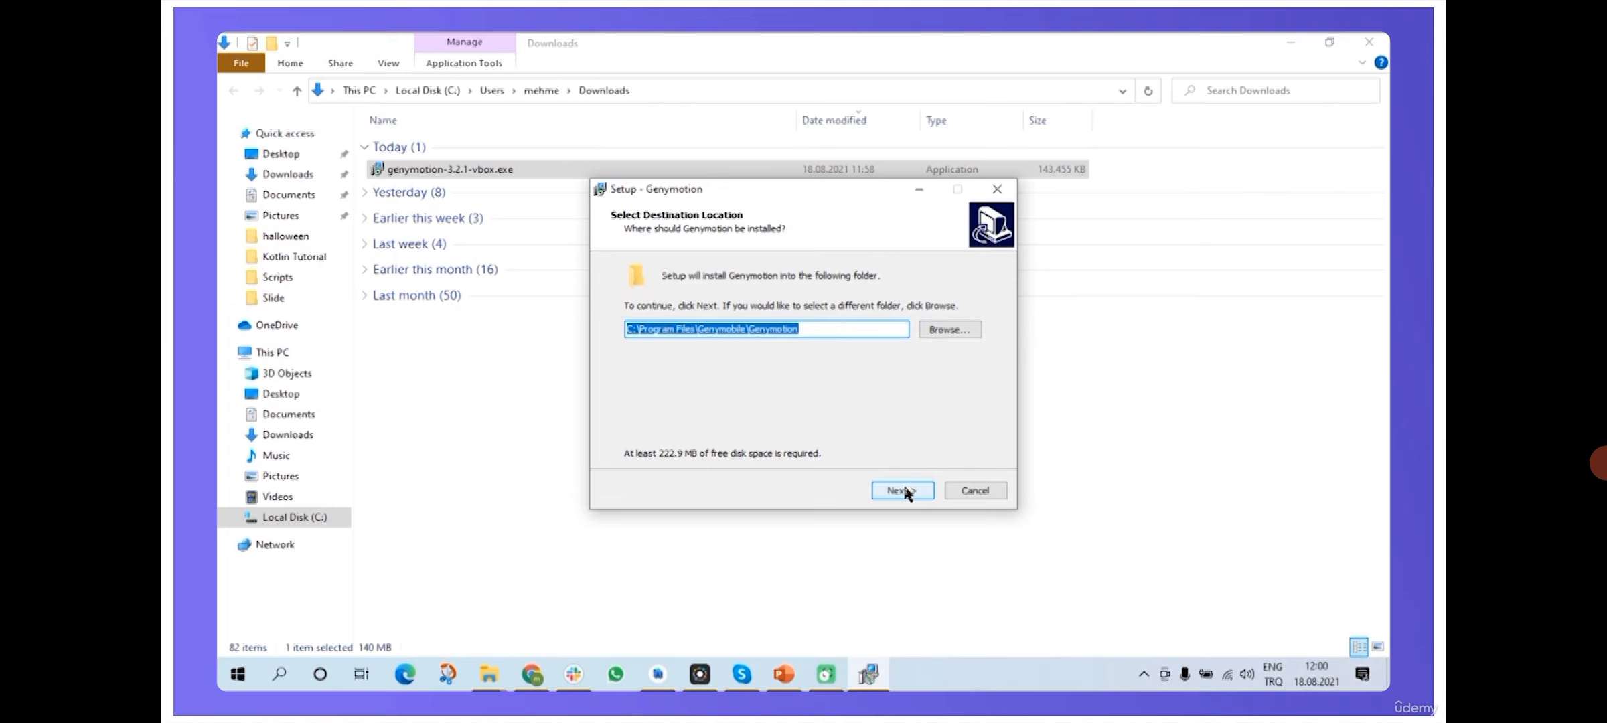
# - Accept the default install folder, Start Menu folder and desktop shortcut, then install Genymotion
pyautogui.click(903, 489)
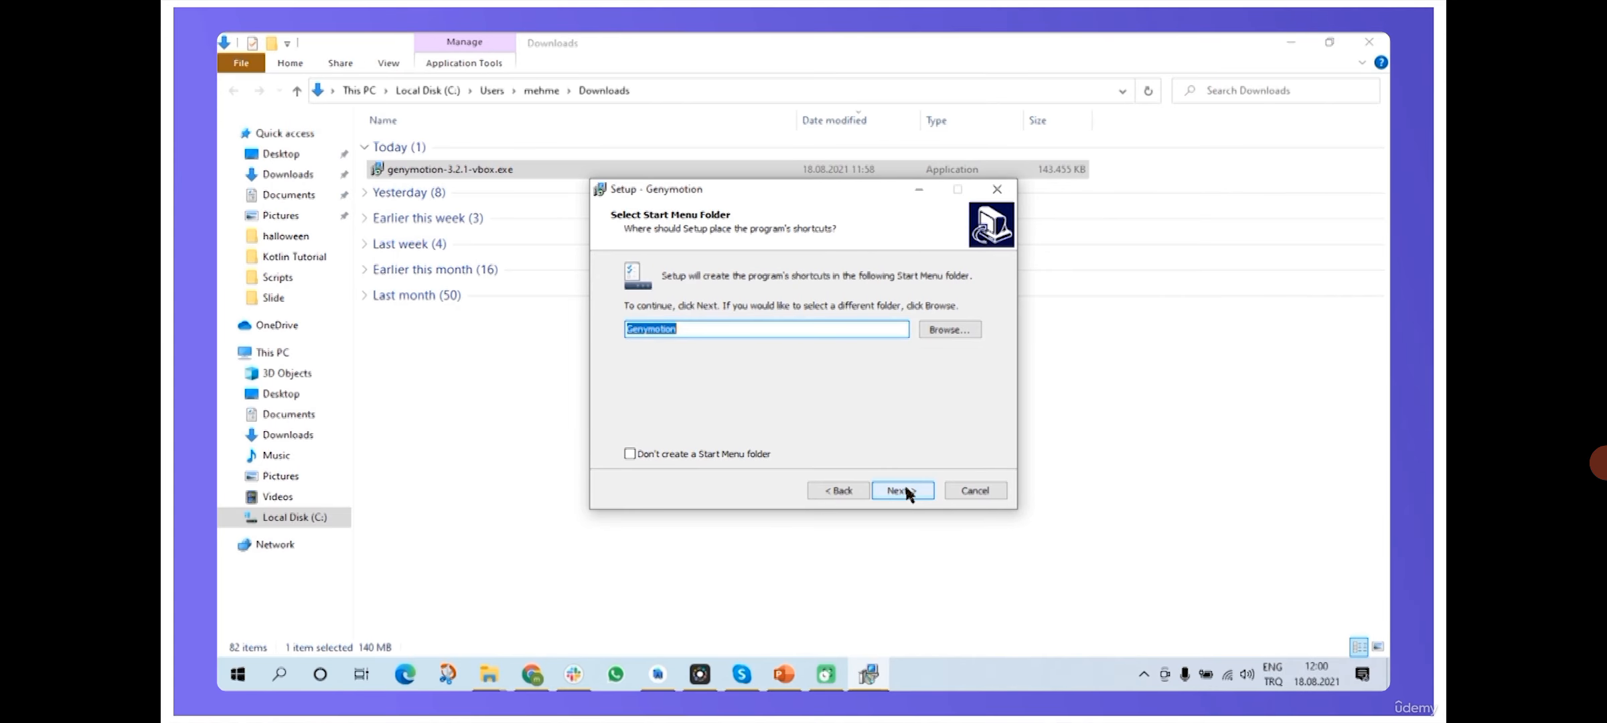
pyautogui.click(905, 488)
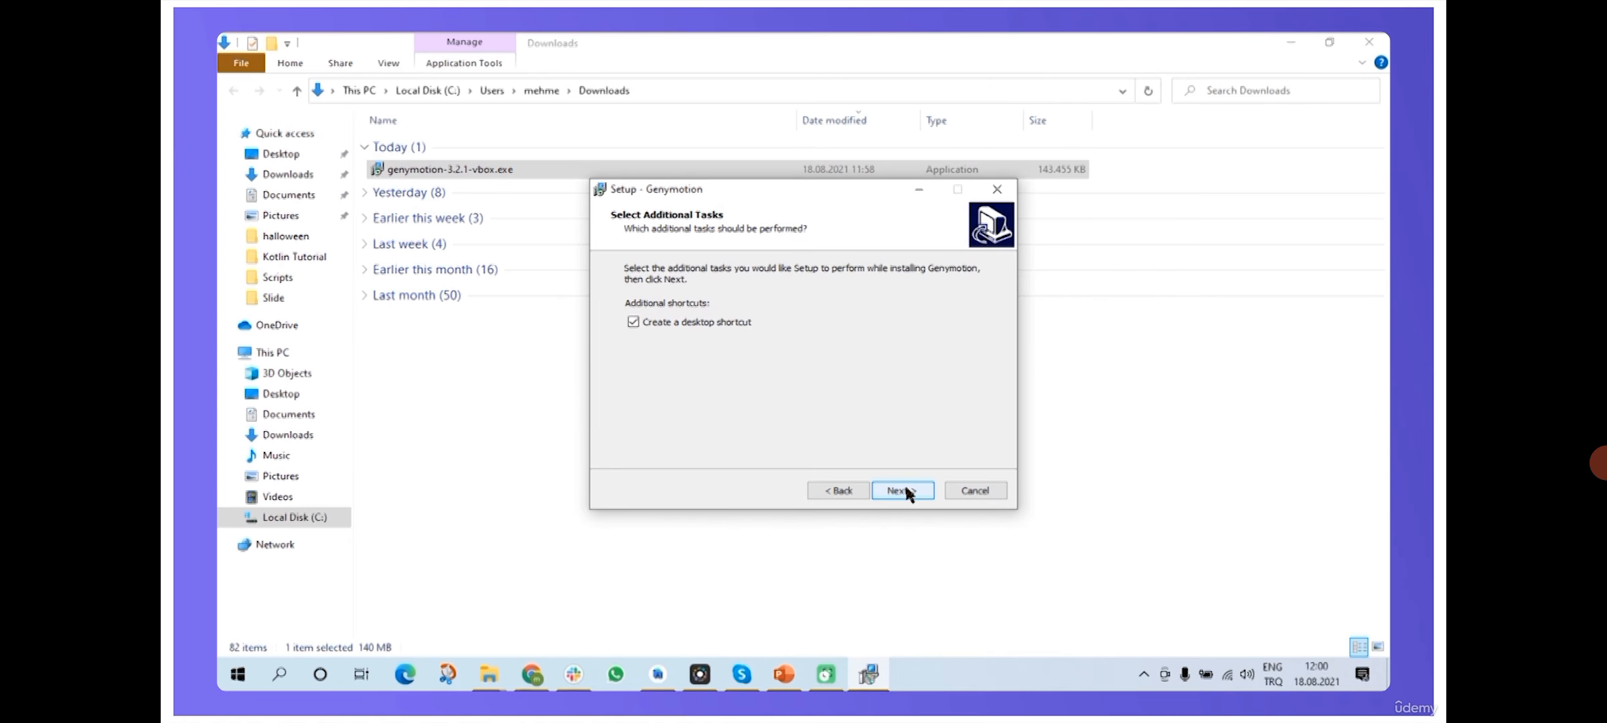
pyautogui.click(904, 489)
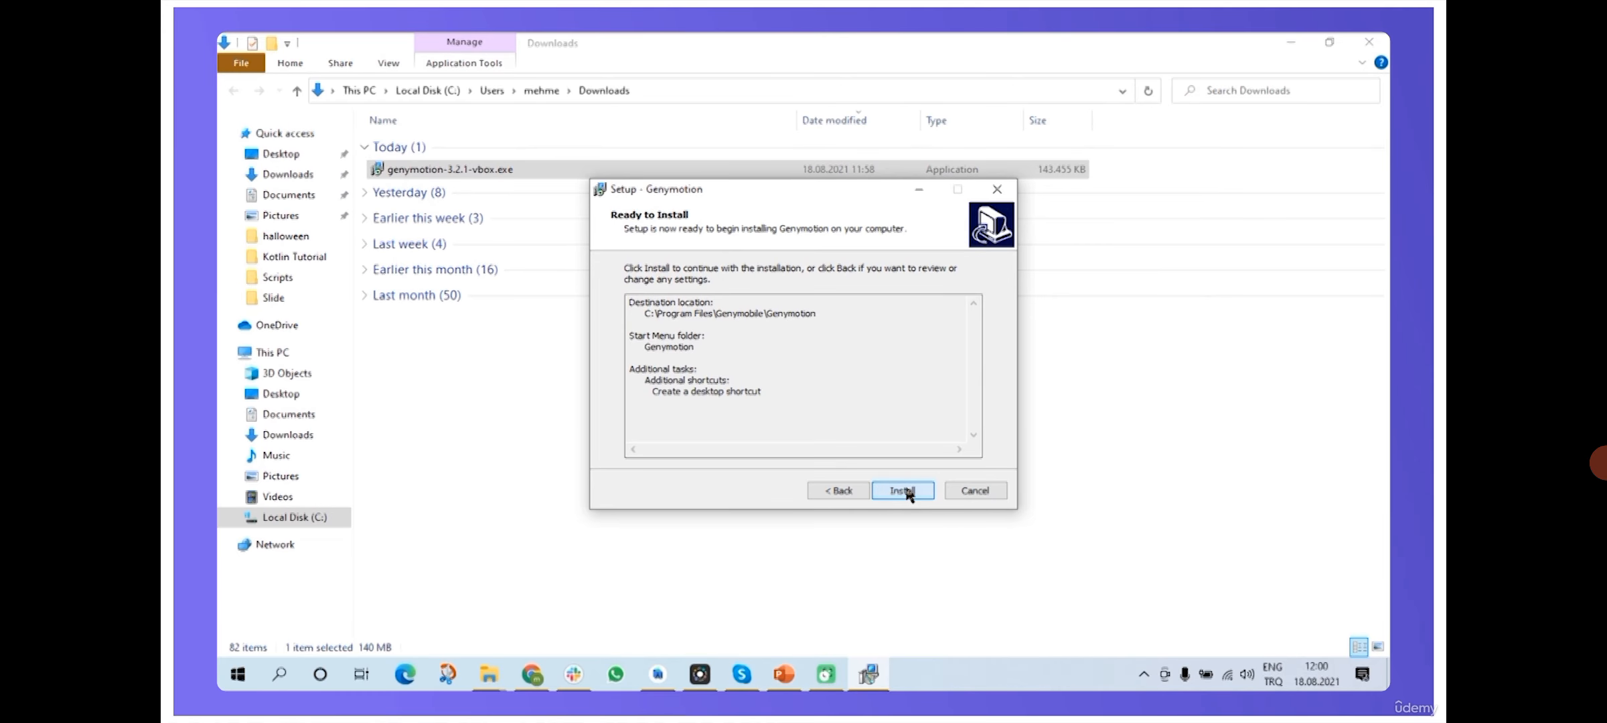
pyautogui.click(905, 491)
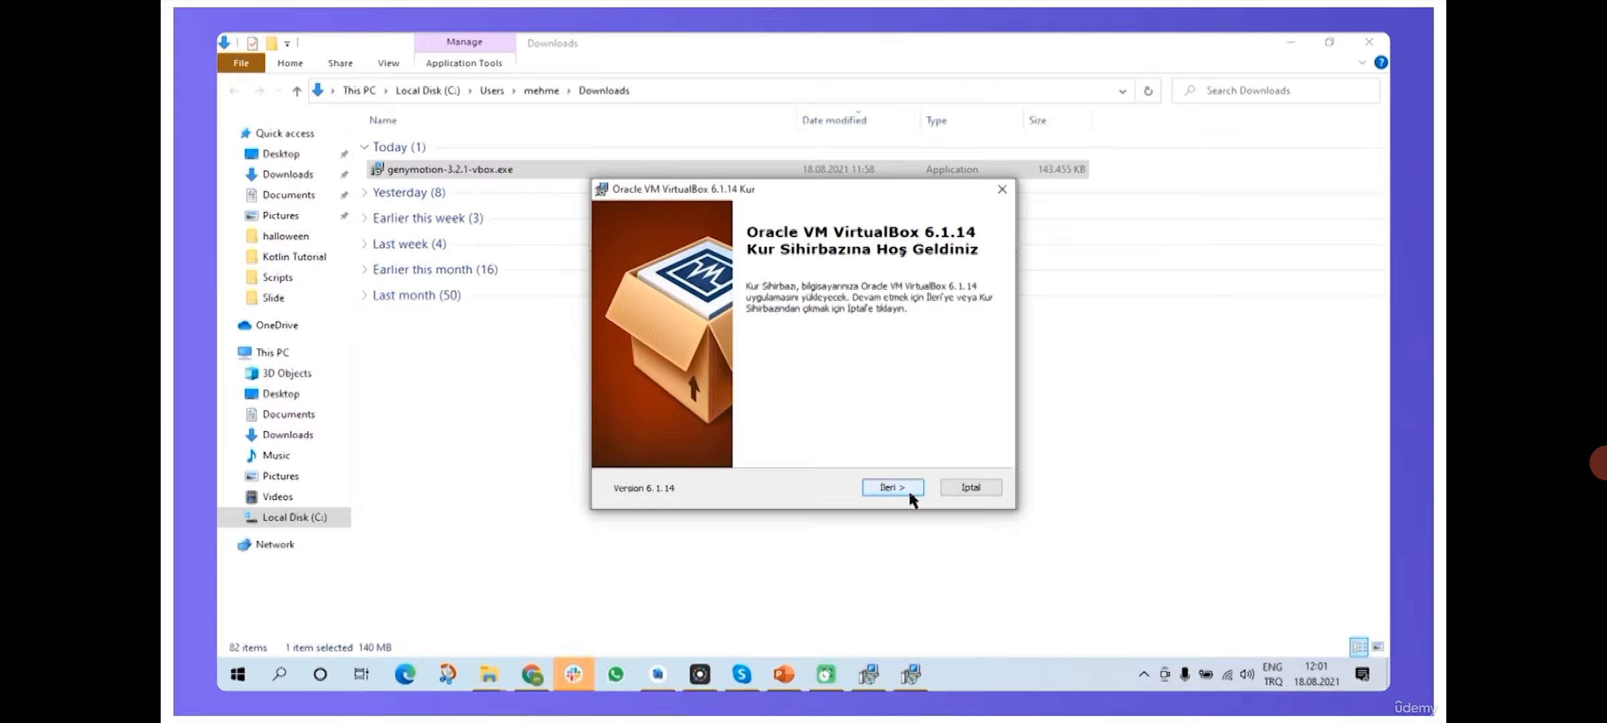
# - Install VirtualBox 6.1.14 with default features, accepting the network reset warning and Oracle USB driver
pyautogui.click(908, 492)
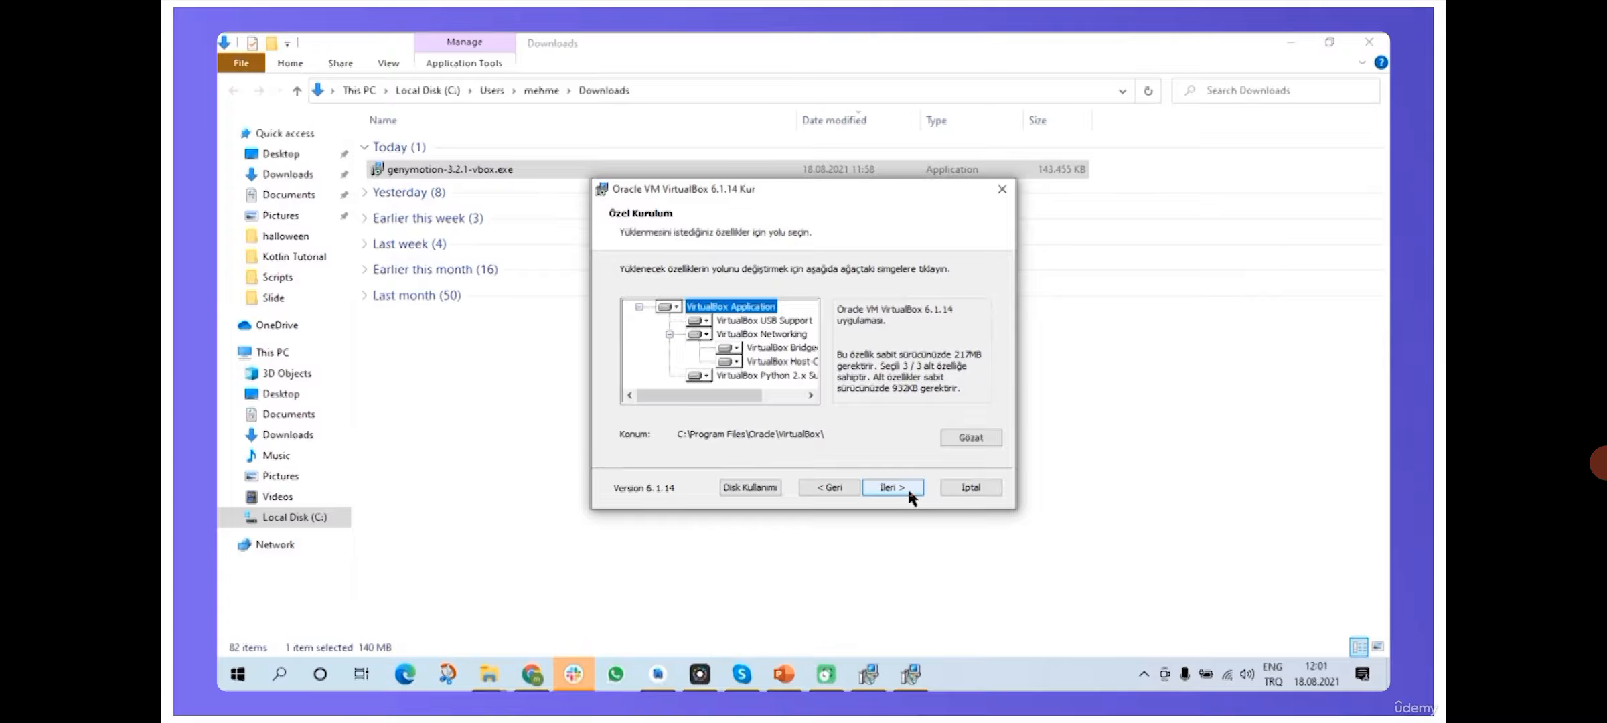
pyautogui.click(908, 488)
pyautogui.click(908, 487)
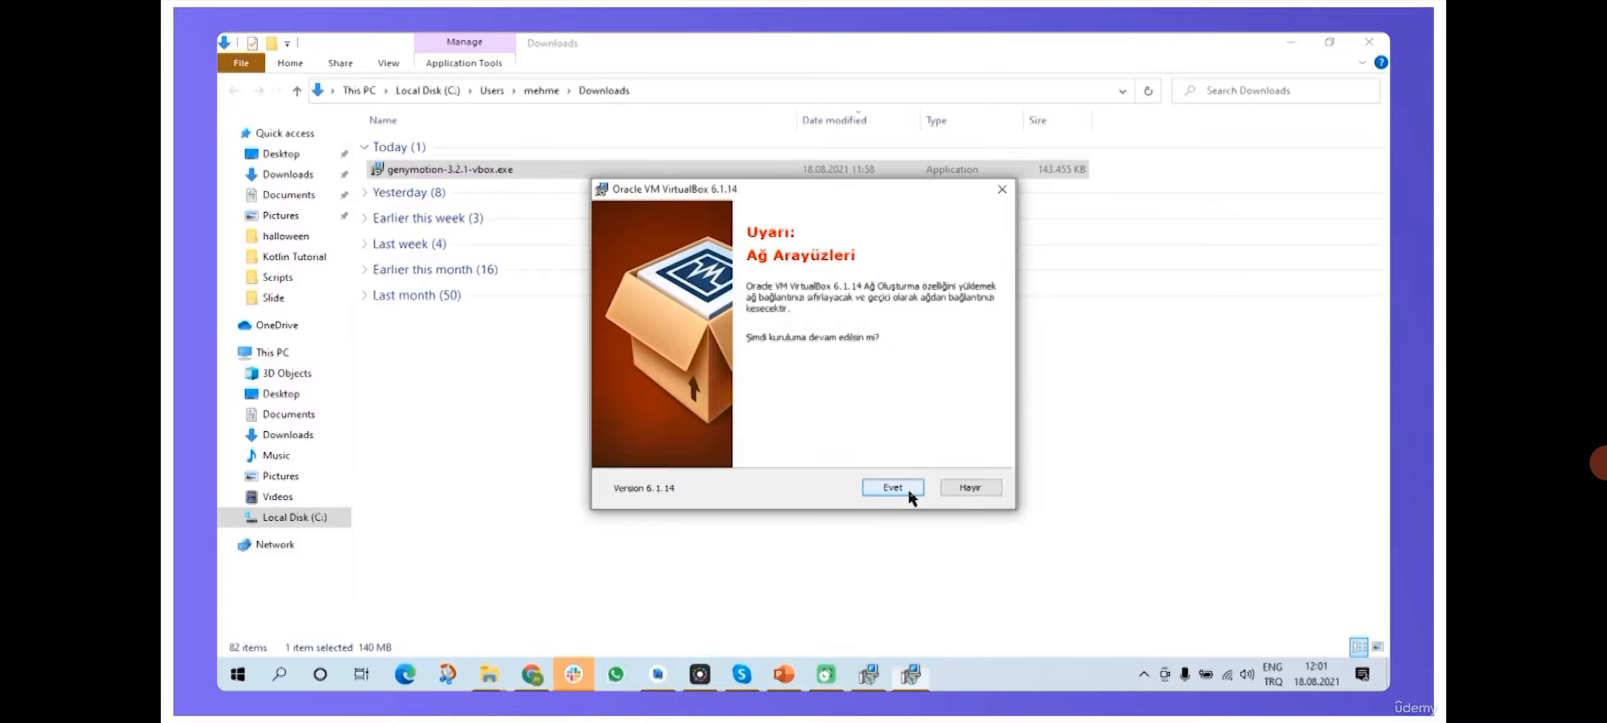
pyautogui.click(898, 487)
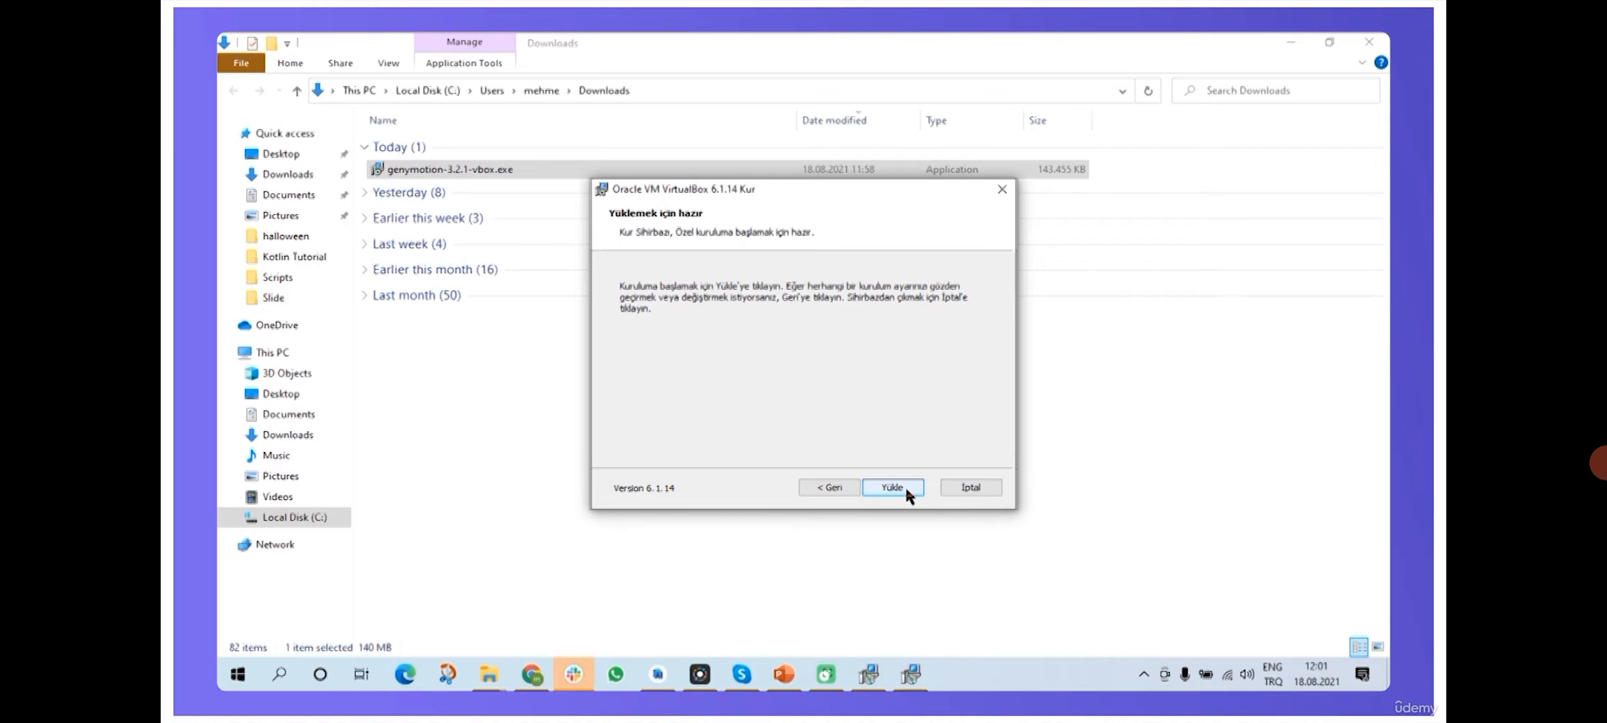
pyautogui.click(906, 489)
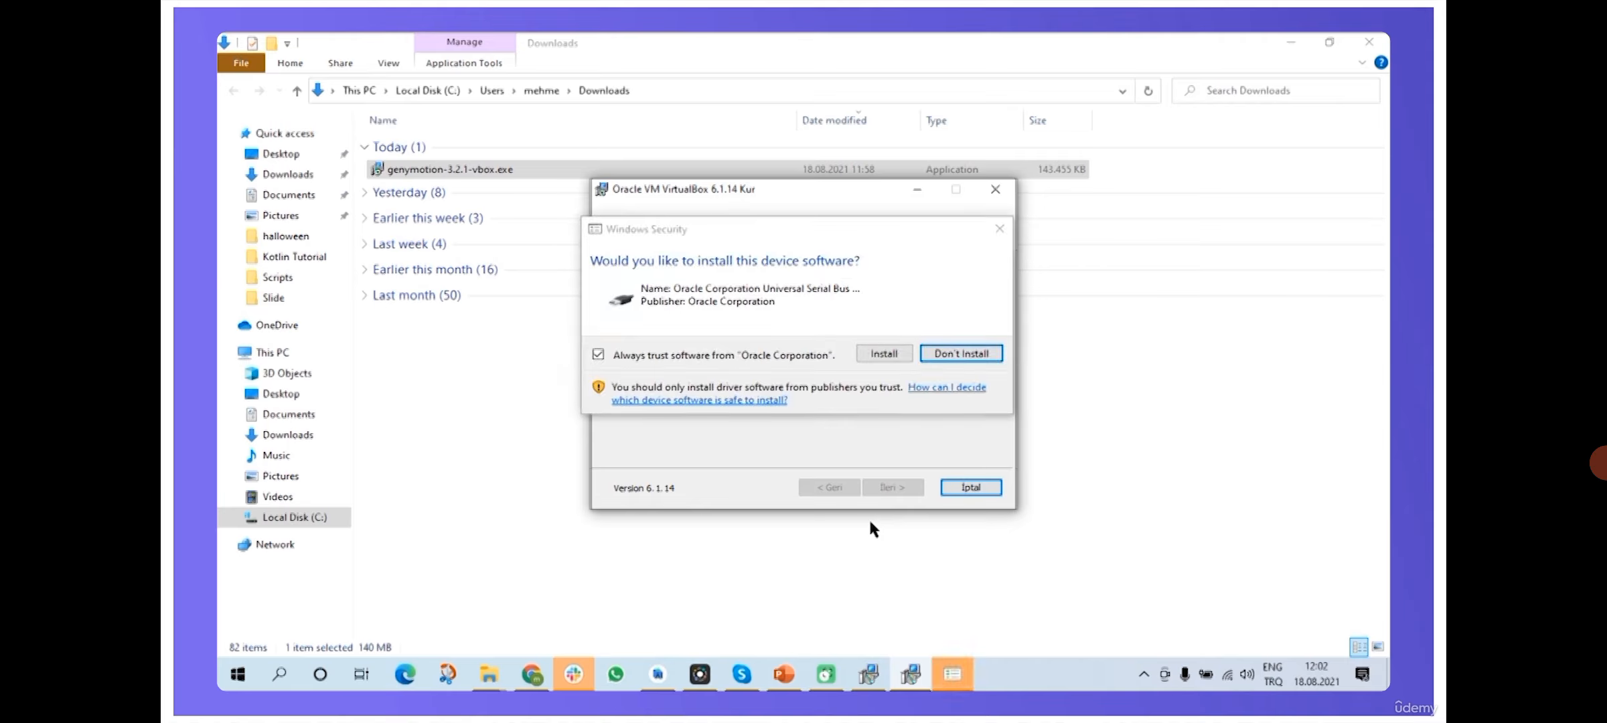
pyautogui.click(881, 355)
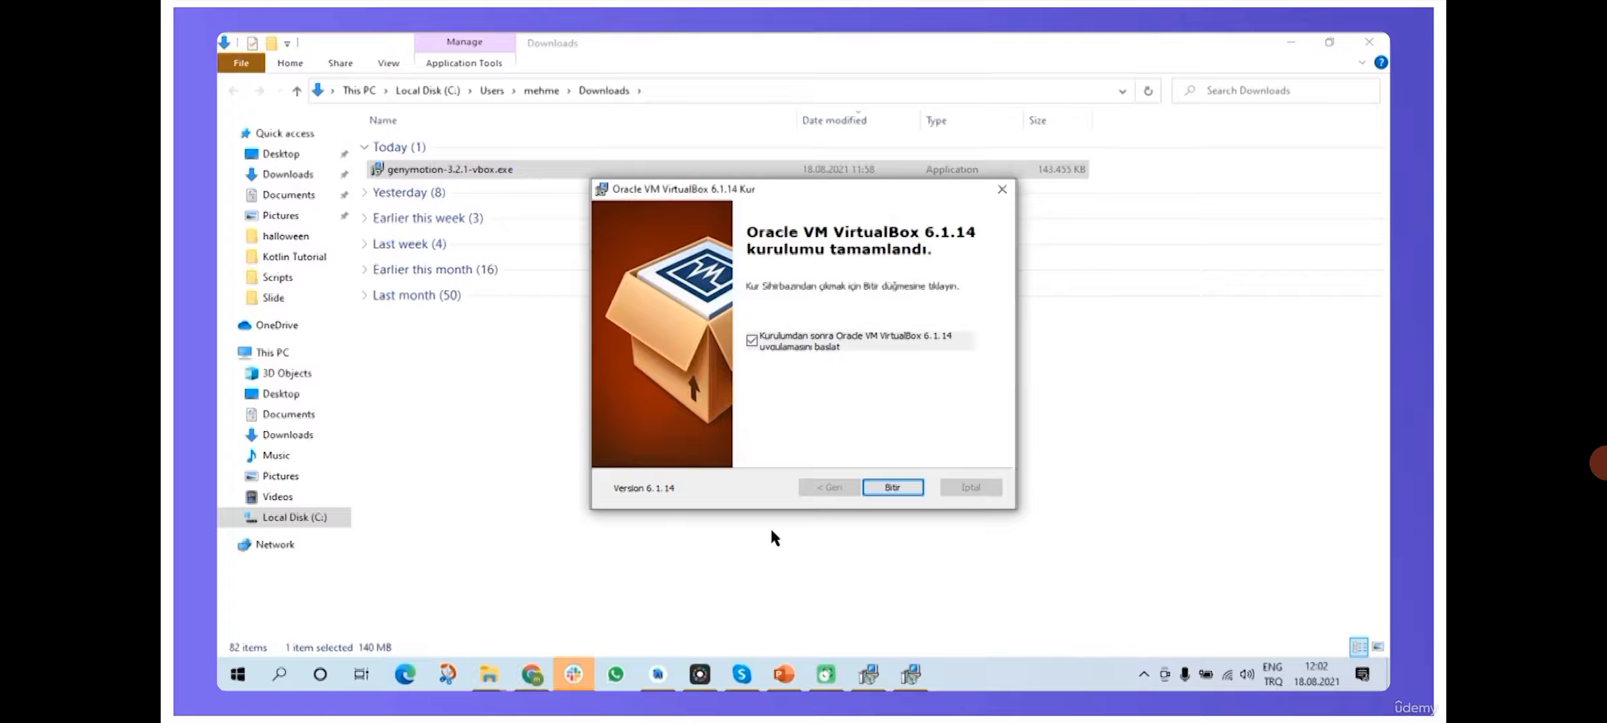
pyautogui.click(884, 487)
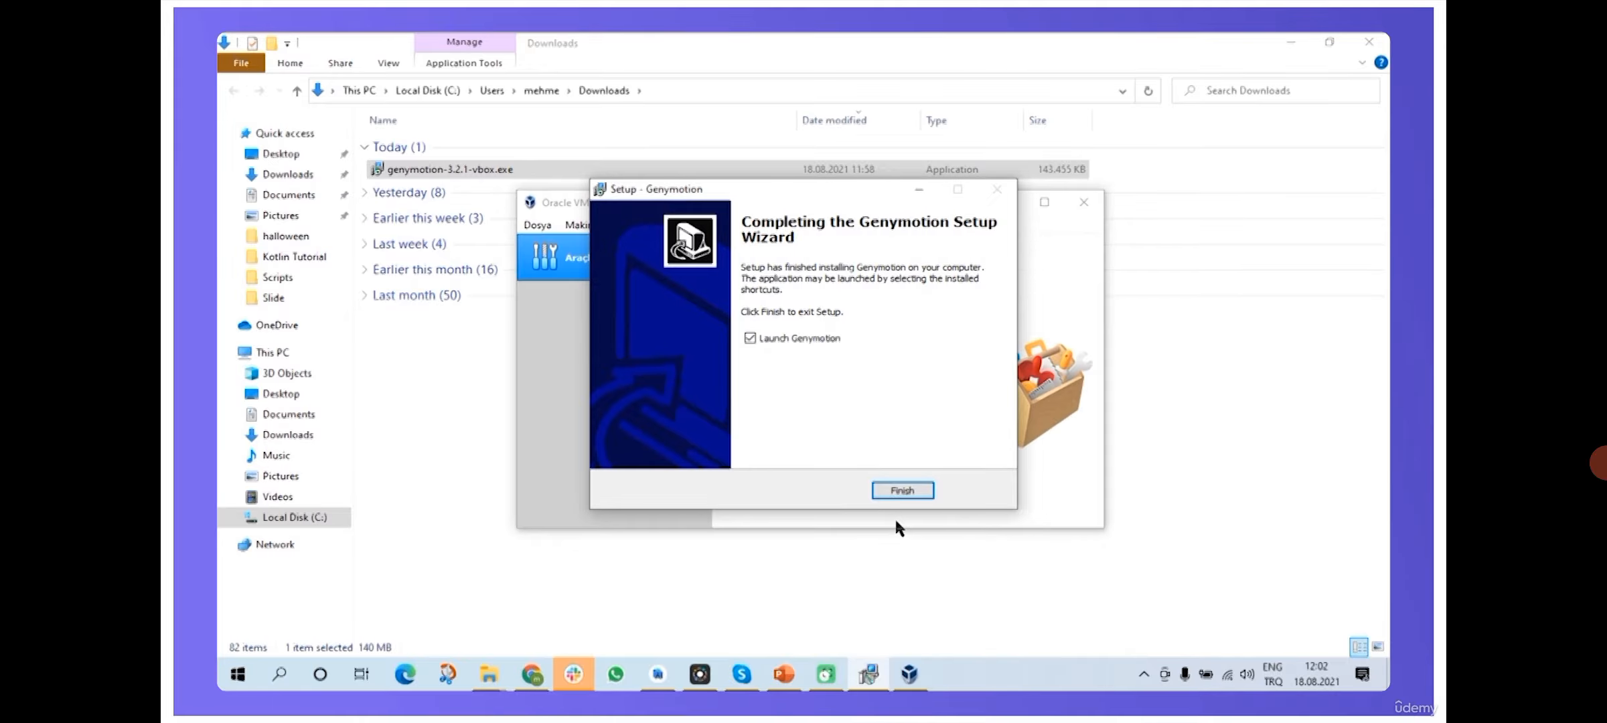
# - Dismiss the VirtualBox new-version notice and place the Genymotion desktop shortcut beside VirtualBox's
pyautogui.moveTo(853, 188); pyautogui.dragTo(821, 305)
pyautogui.click(890, 300)
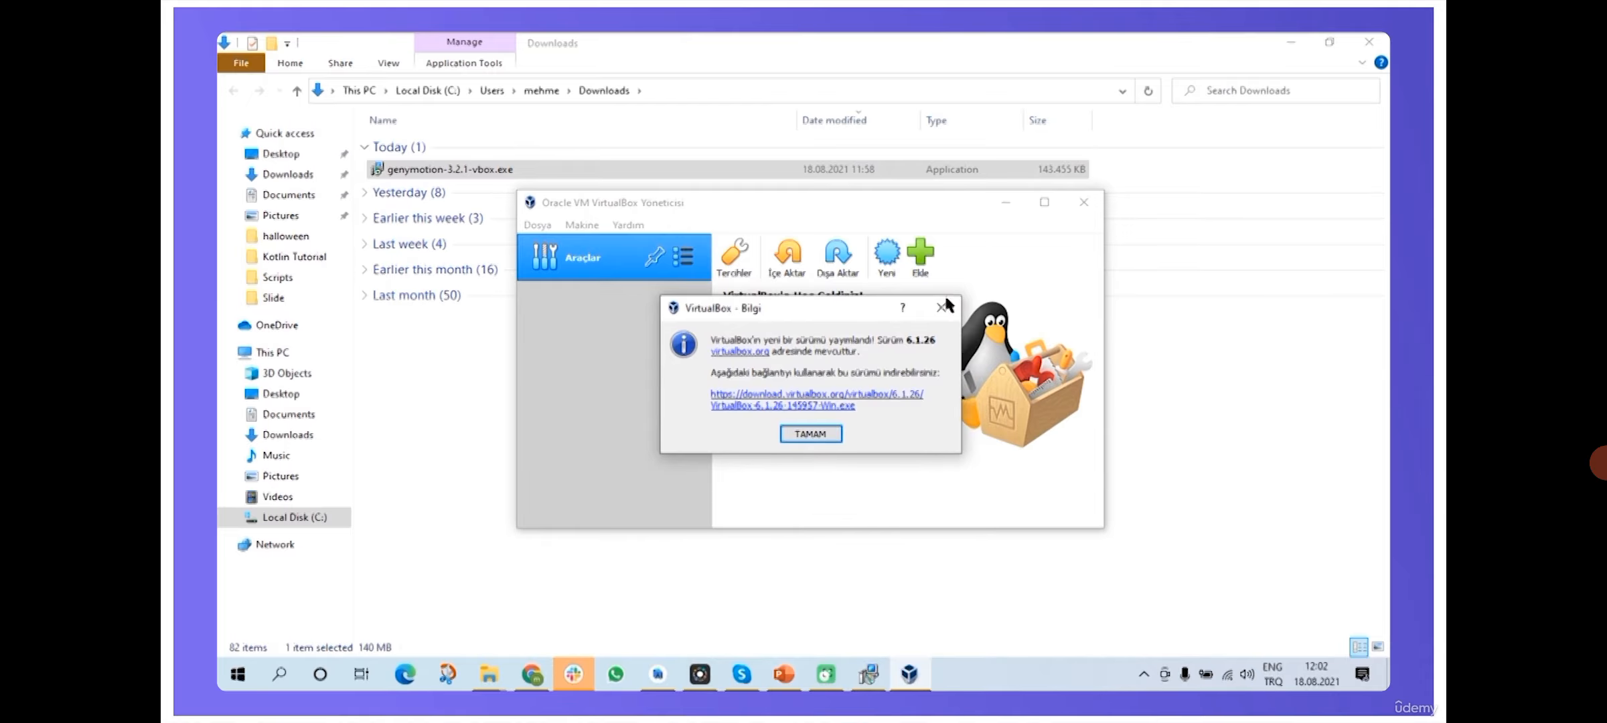
pyautogui.click(810, 434)
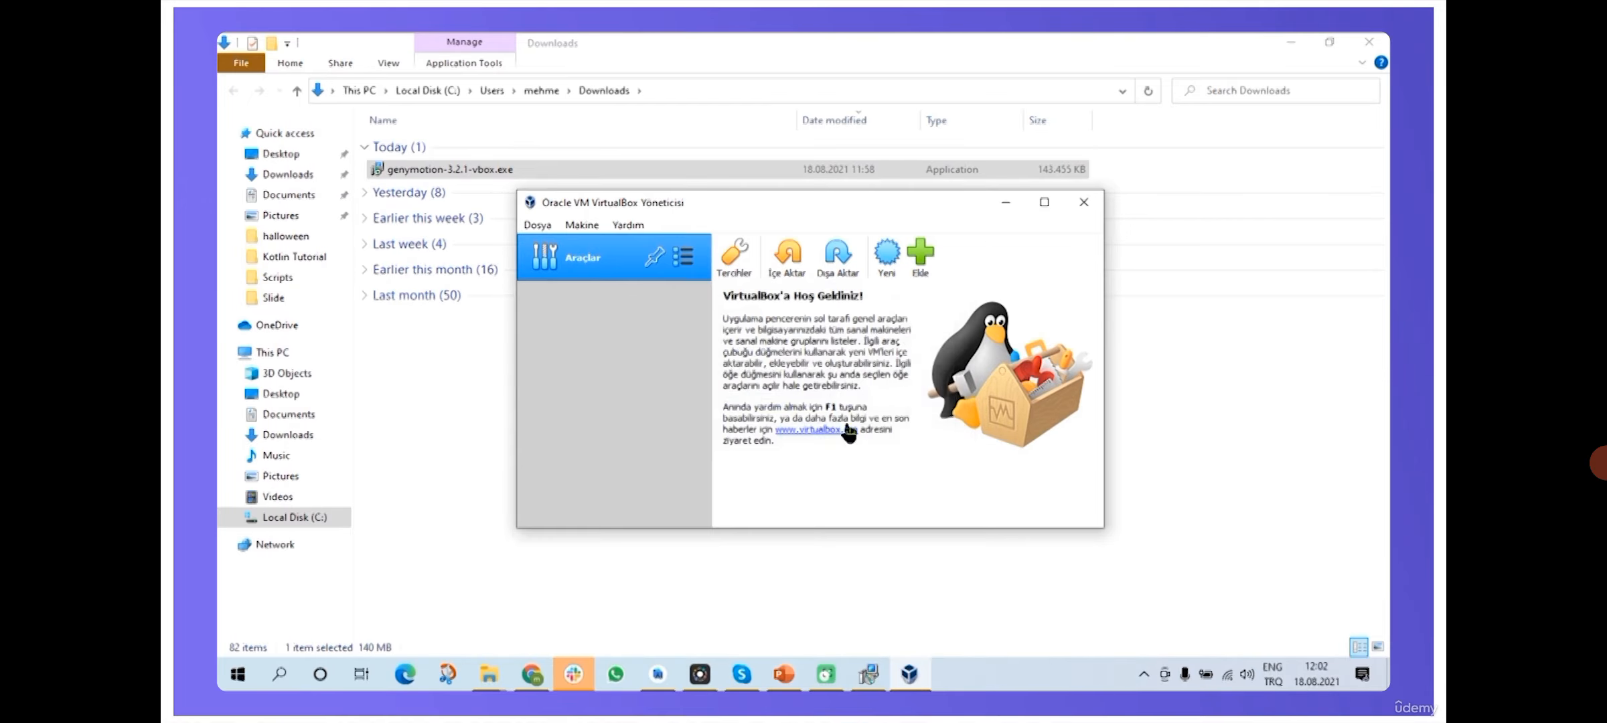
pyautogui.click(1007, 202)
pyautogui.click(1290, 42)
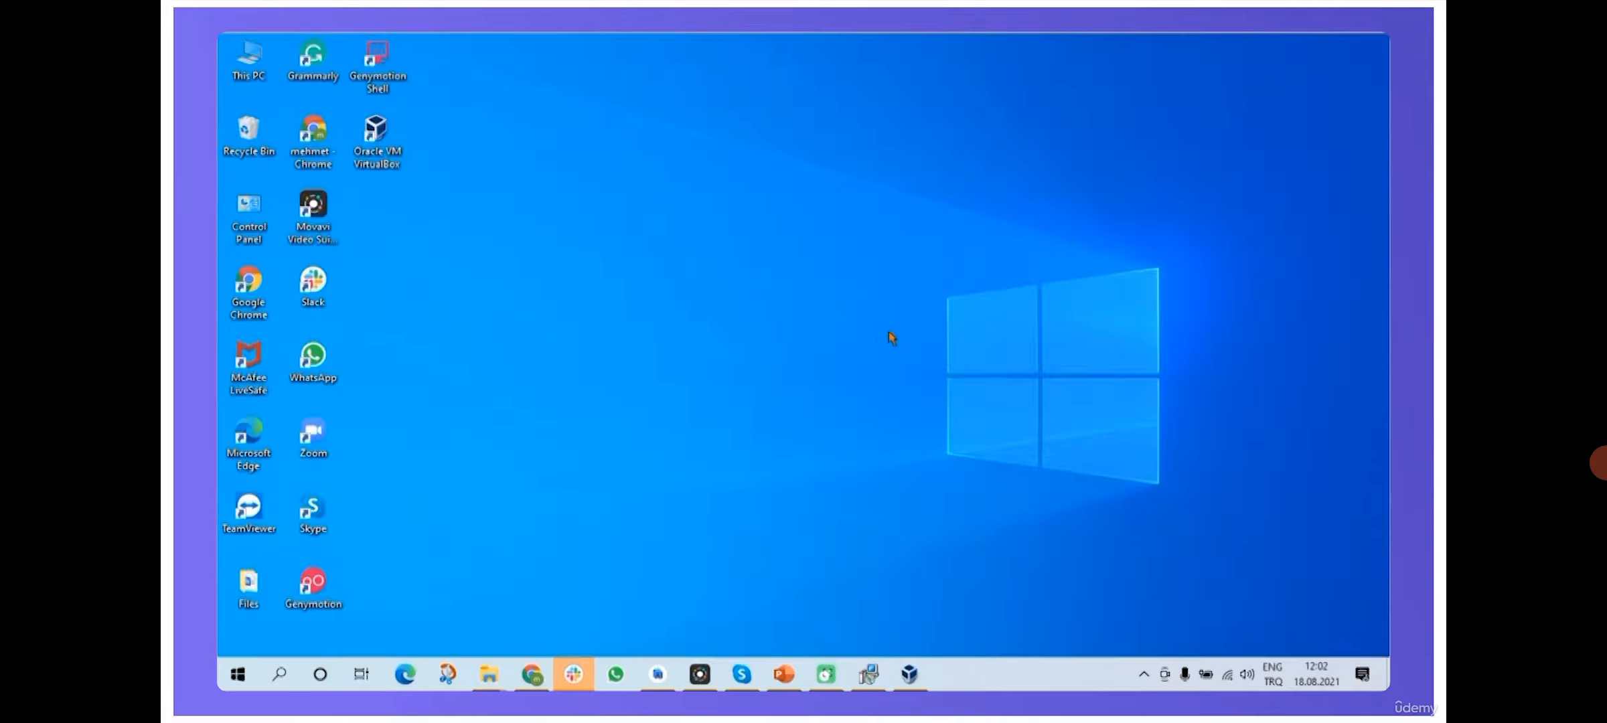
pyautogui.moveTo(312, 586); pyautogui.dragTo(481, 110)
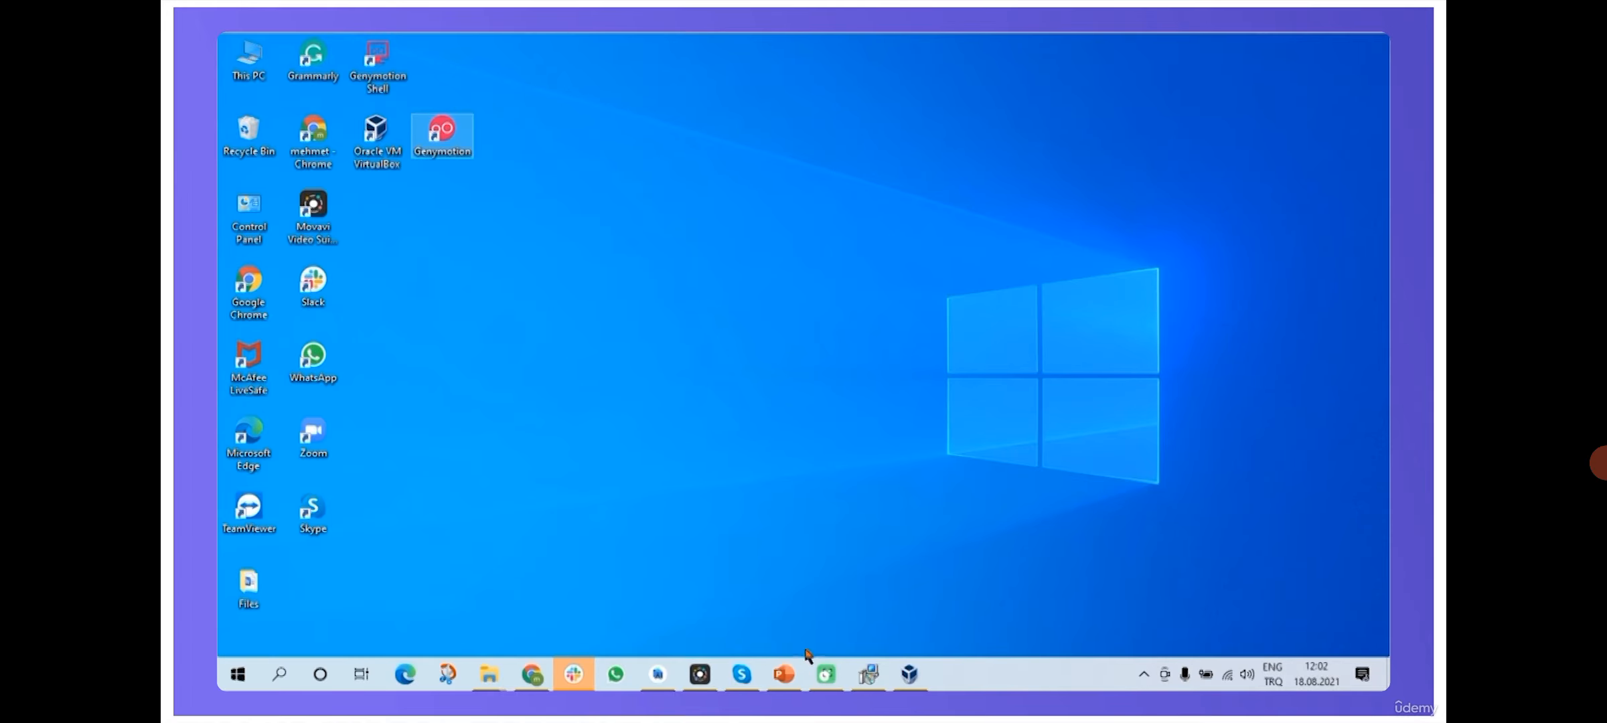
# - Restore the Genymotion setup window and finish it with Launch Genymotion checked
pyautogui.click(909, 678)
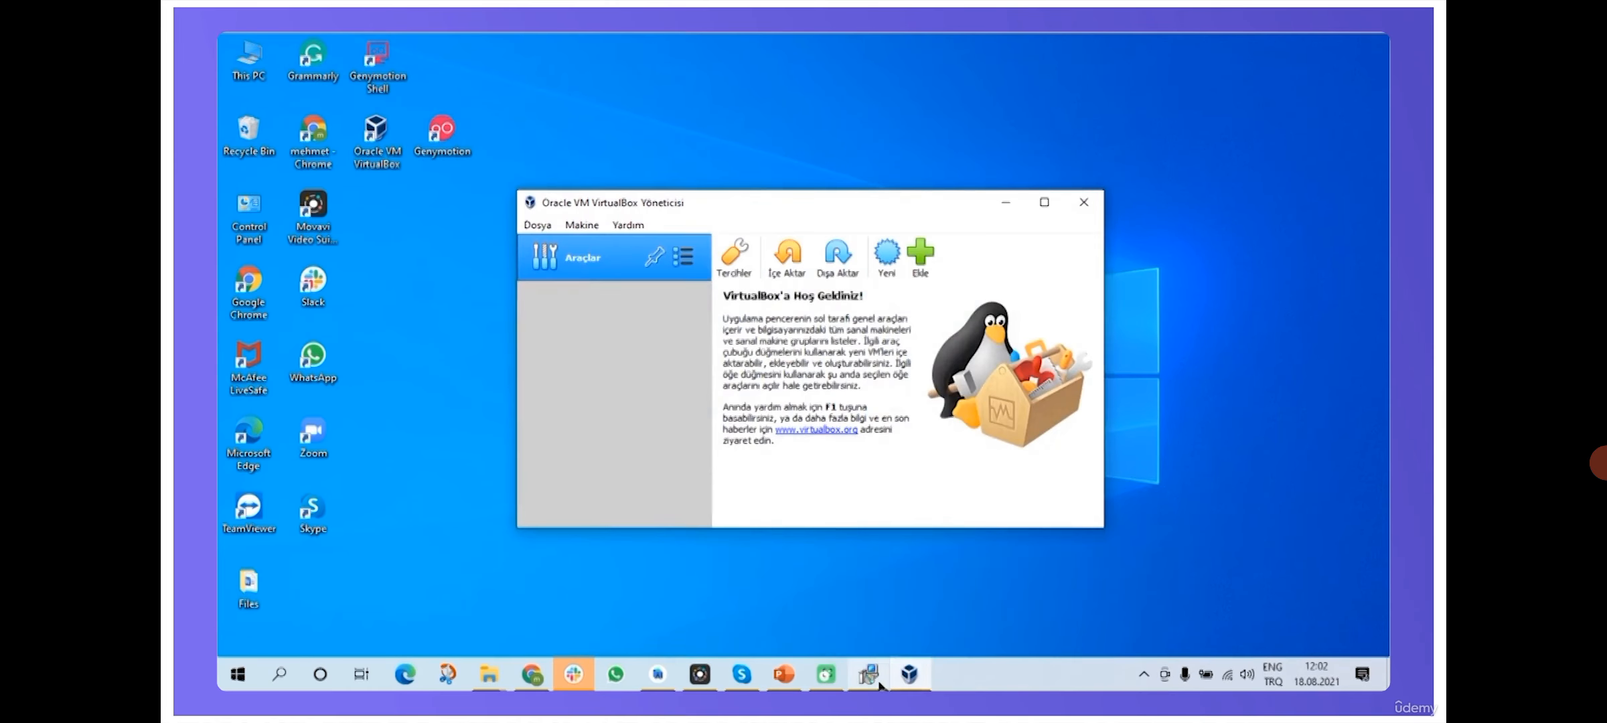
pyautogui.click(870, 675)
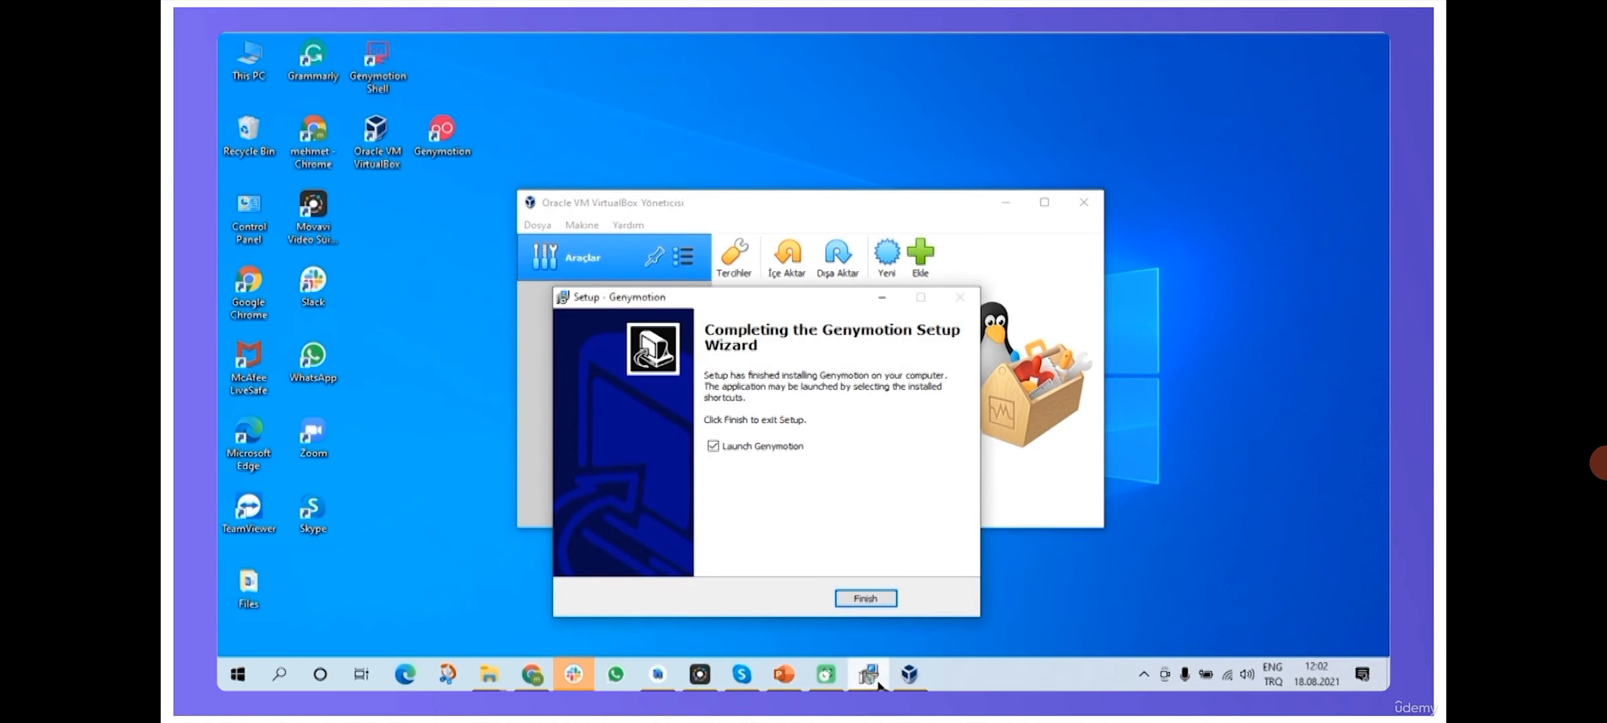
pyautogui.moveTo(804, 304); pyautogui.dragTo(895, 276)
pyautogui.click(951, 562)
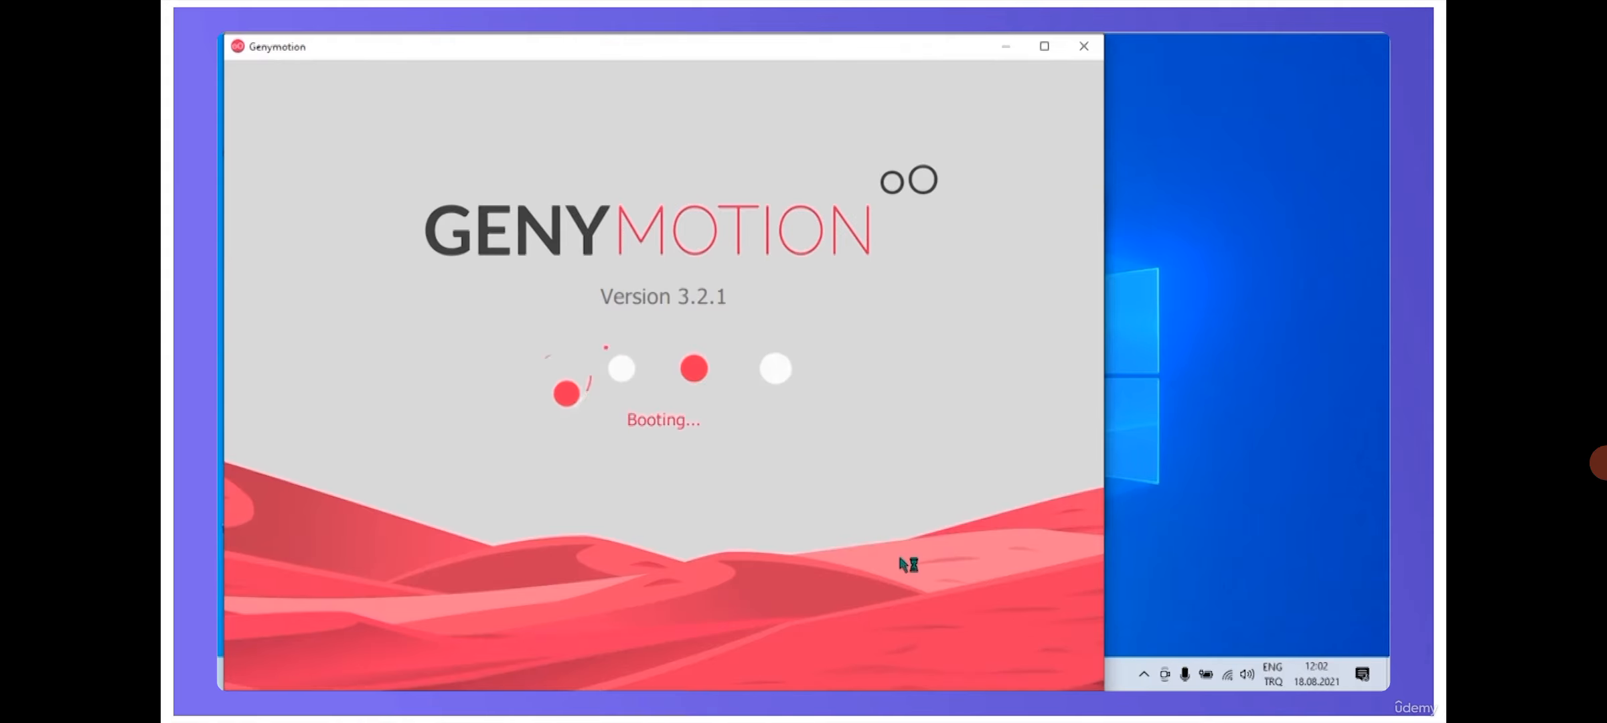
# - Maximize Genymotion and go to the Register page via CREATE ACCOUNT
pyautogui.click(1044, 45)
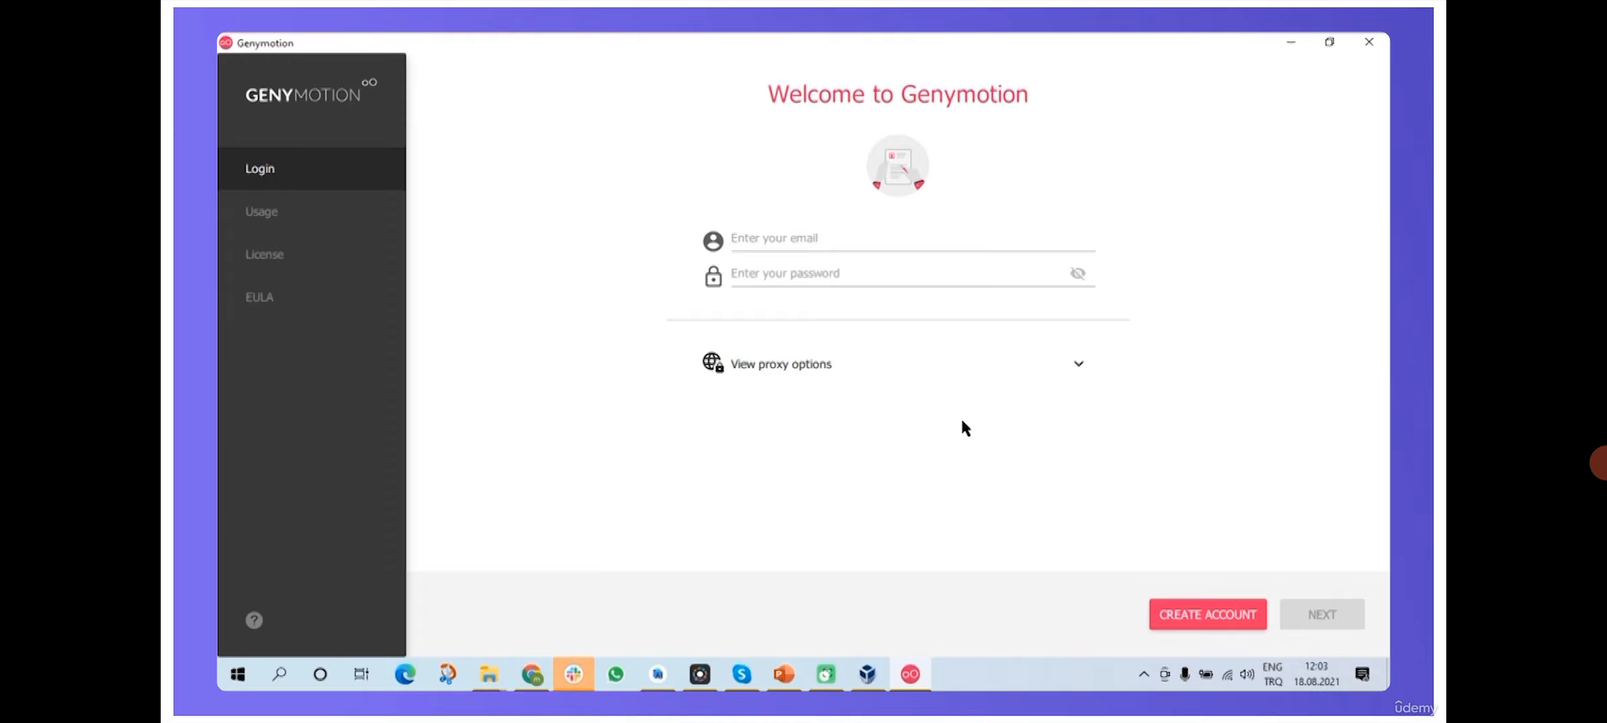
pyautogui.click(1191, 616)
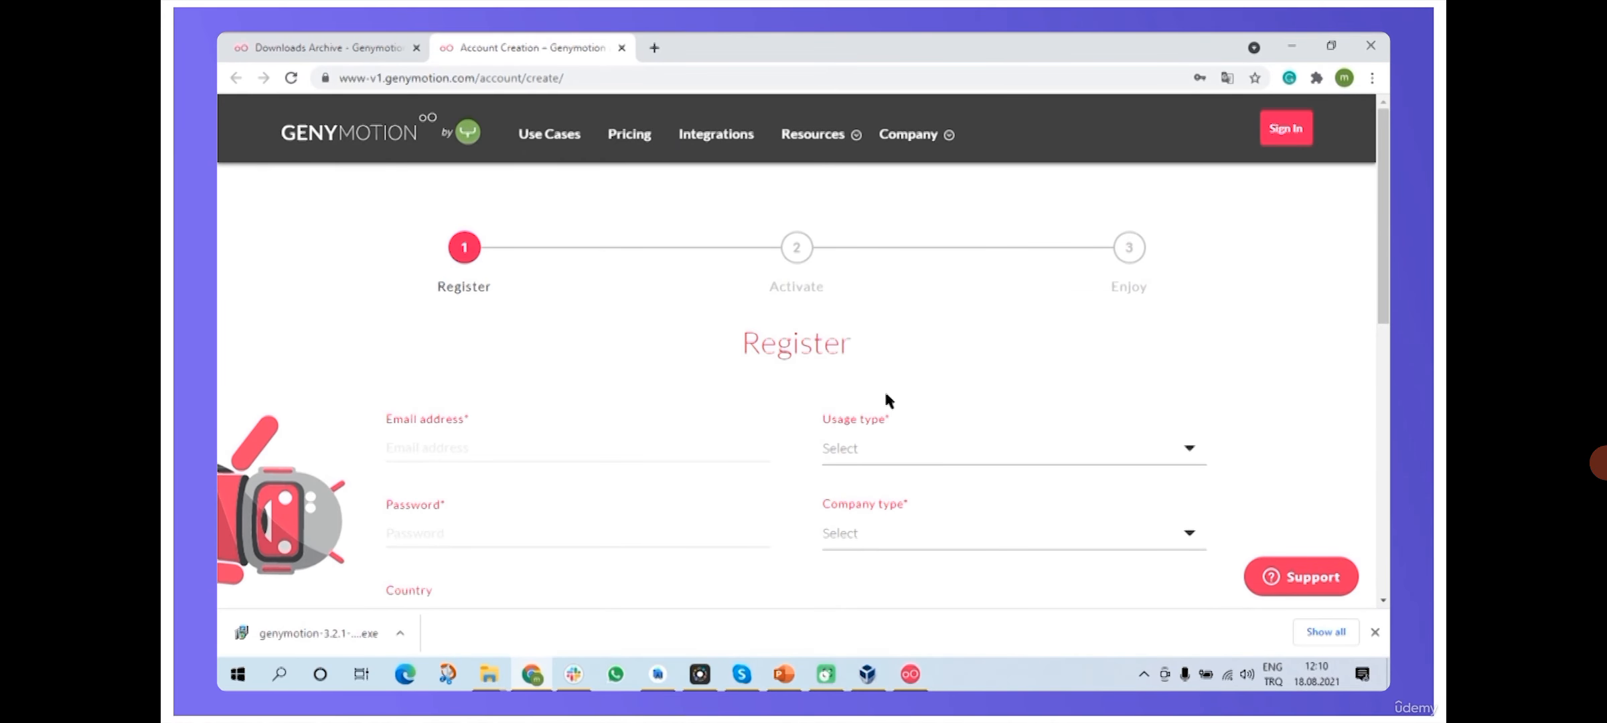
# - Fill in the account email from a saved address and enter the account password
pyautogui.scroll(-1, 623, 393)
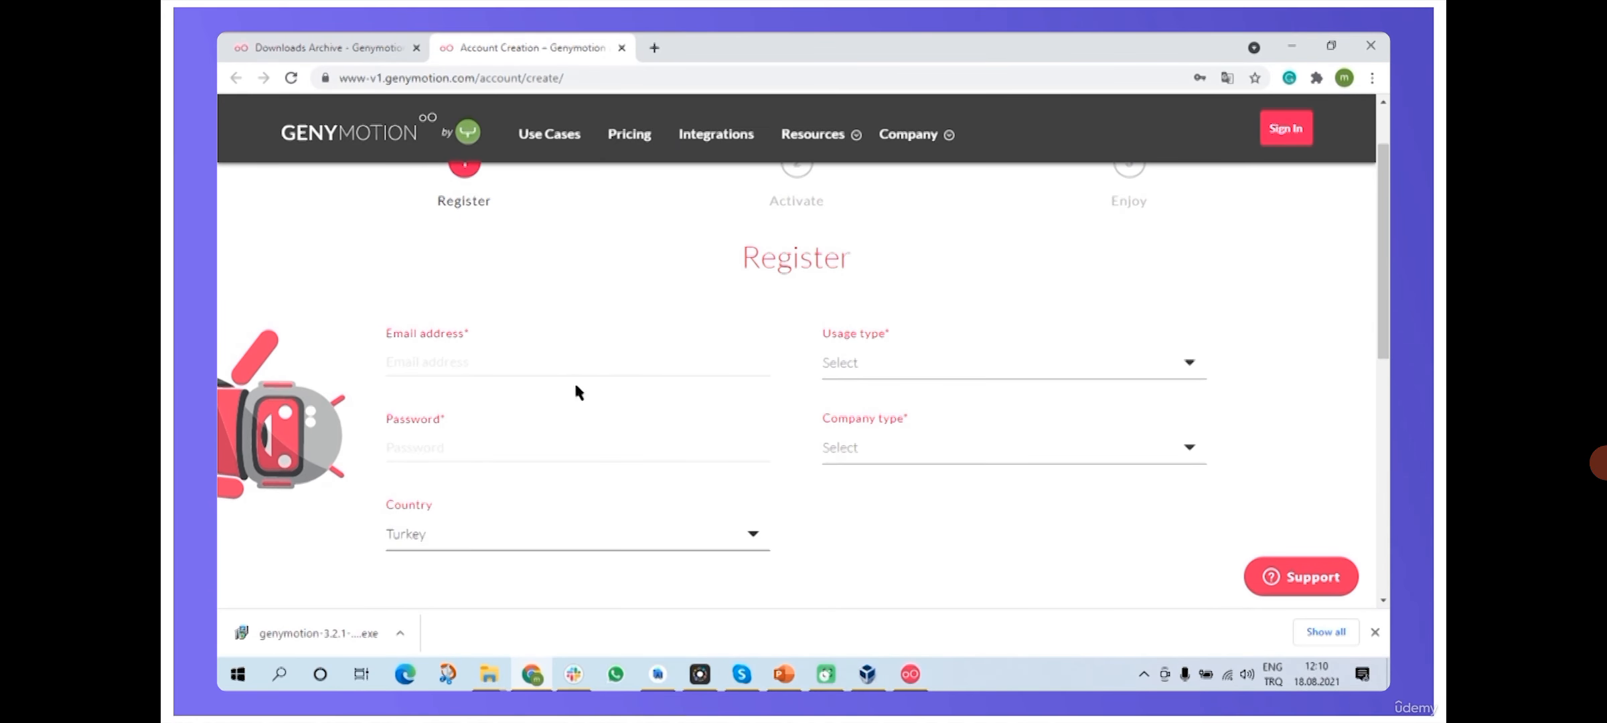
pyautogui.click(512, 360)
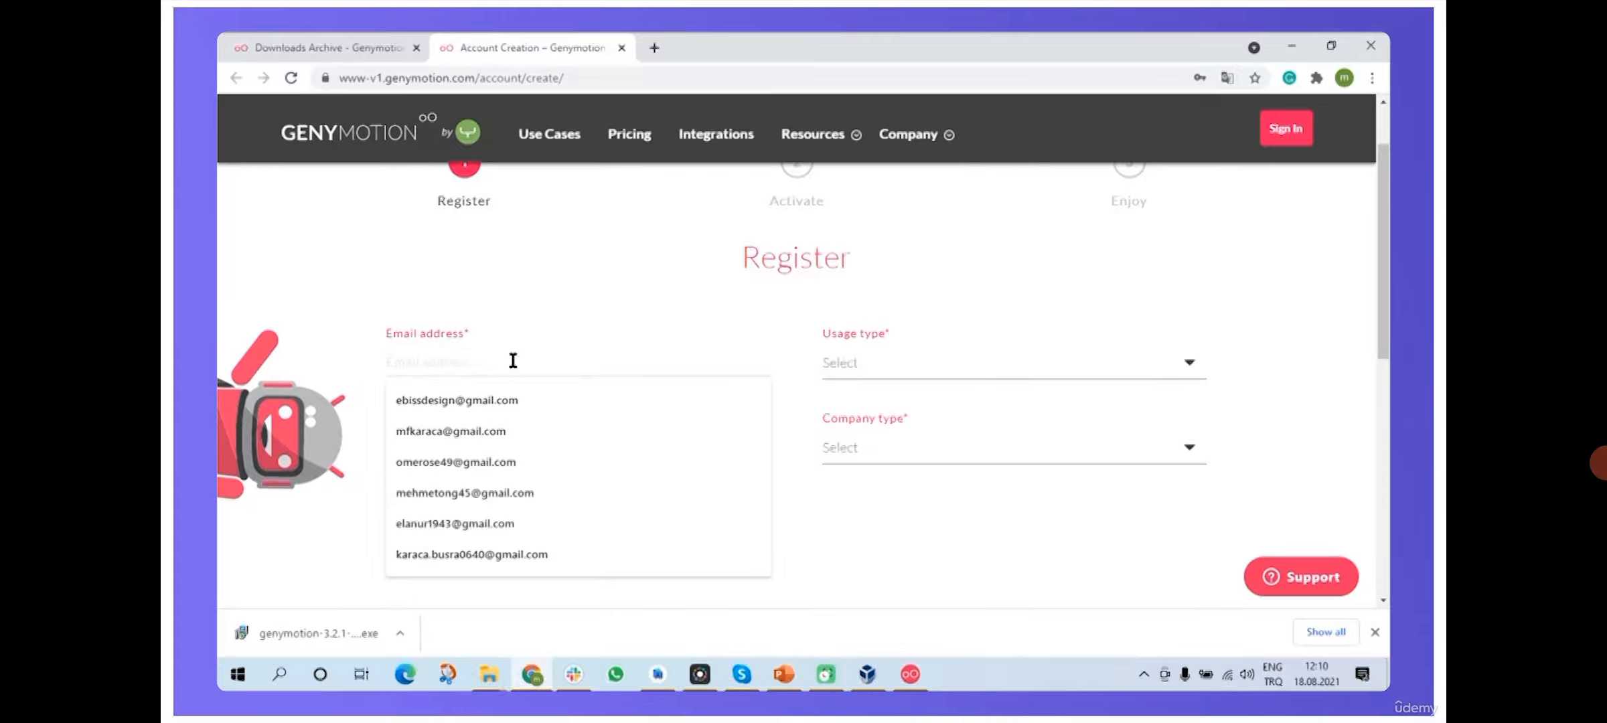
pyautogui.write('ab')
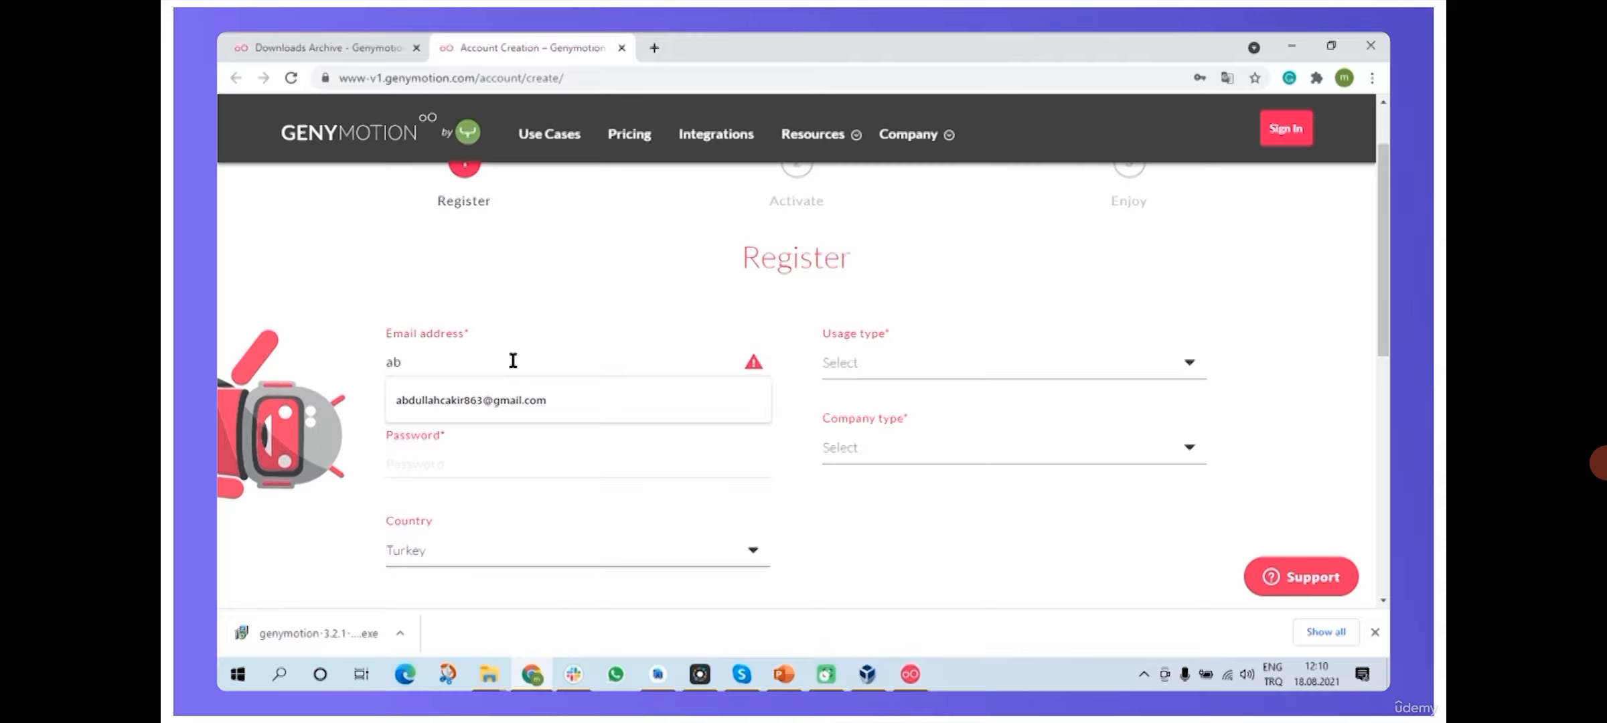
pyautogui.click(505, 399)
pyautogui.click(458, 448)
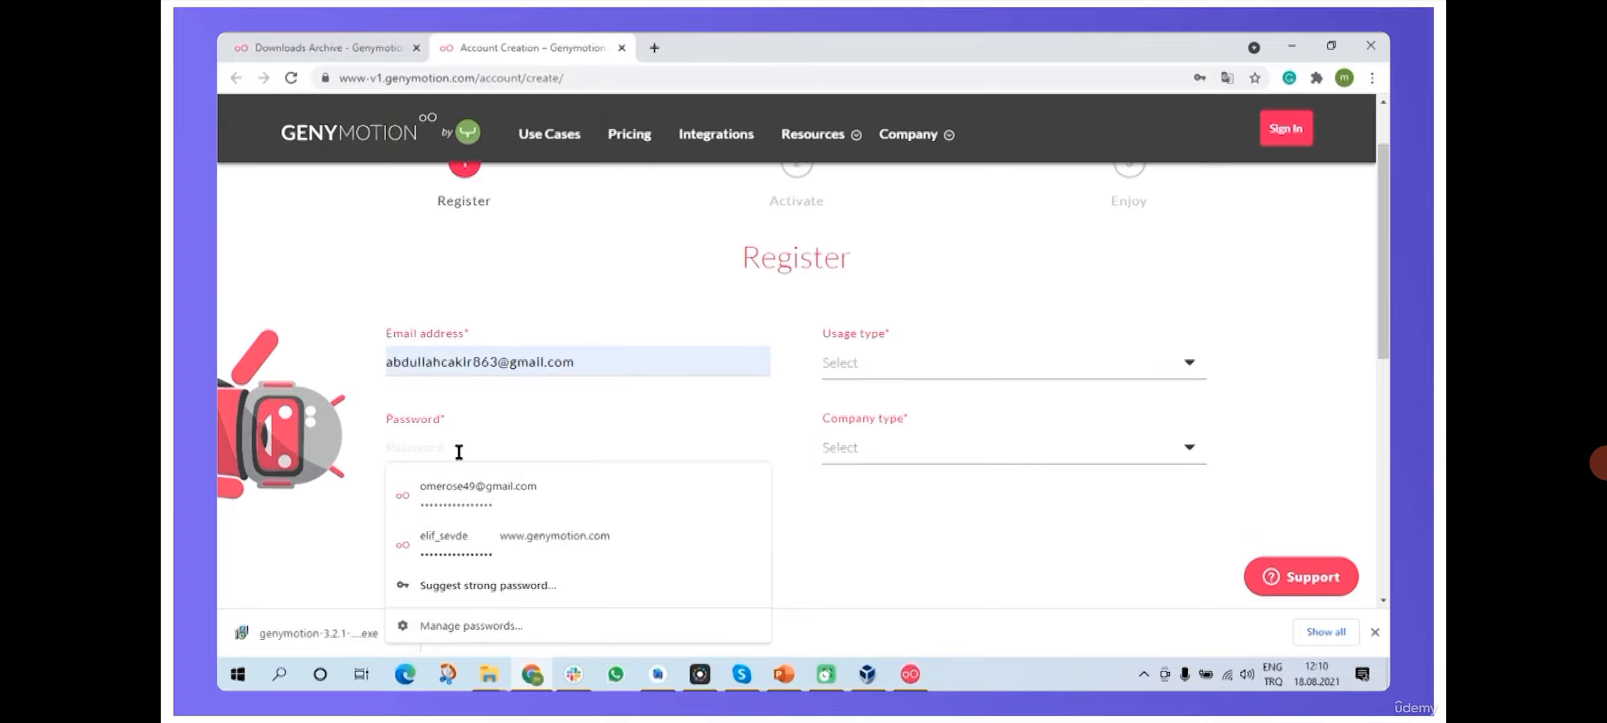
pyautogui.write('****************')
pyautogui.click(359, 446)
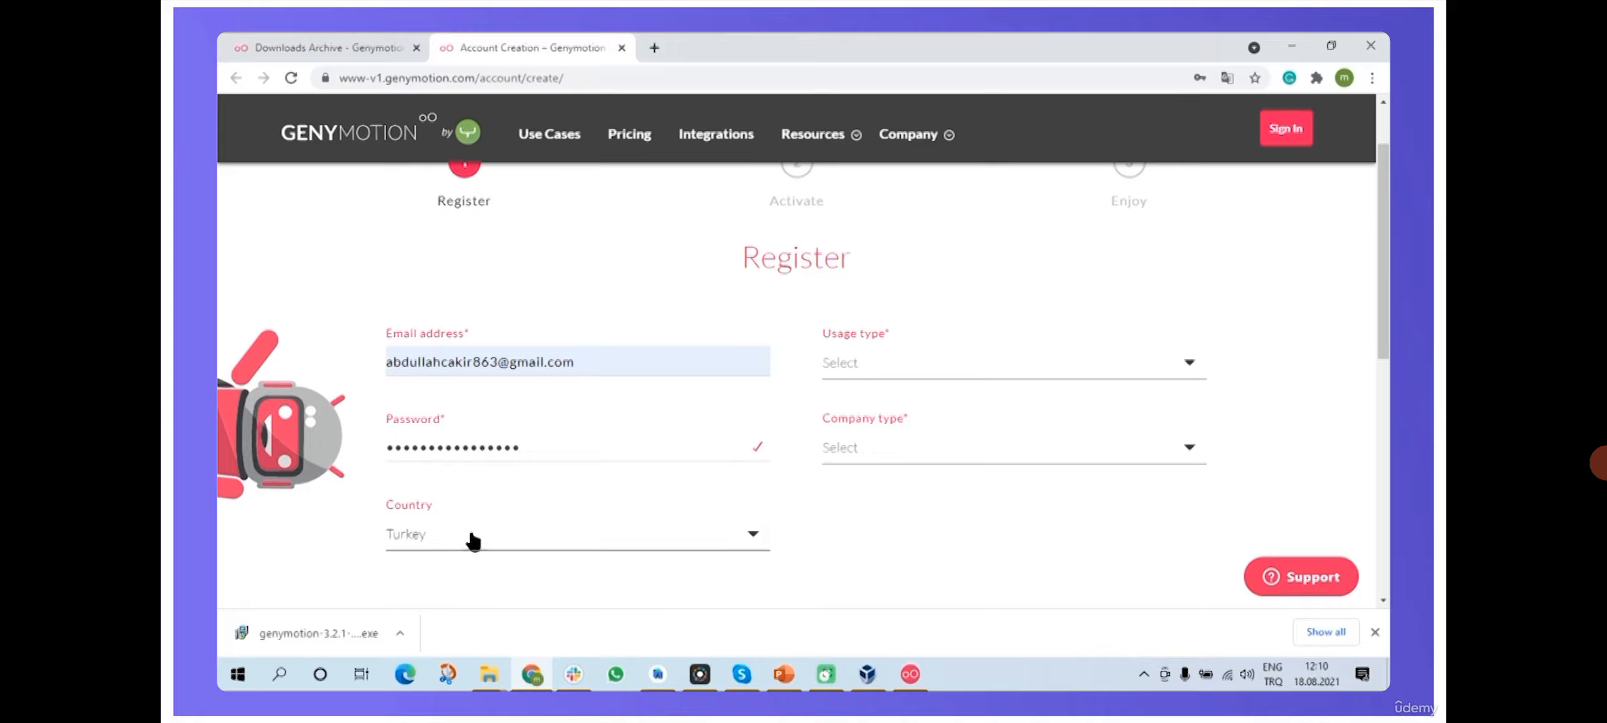
# - Set usage to Test automation for Continuous Integration and company type to Others
pyautogui.click(955, 354)
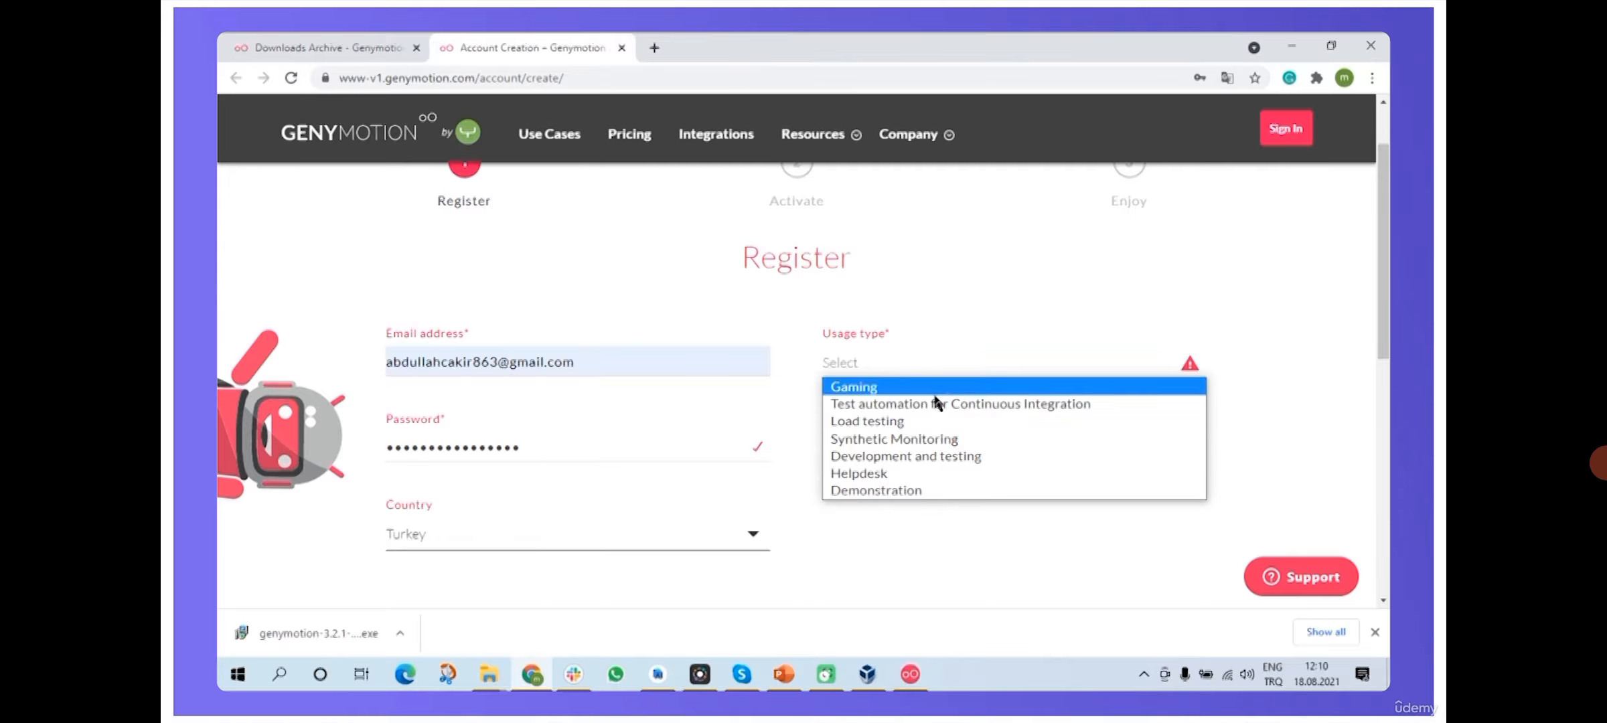
pyautogui.click(995, 404)
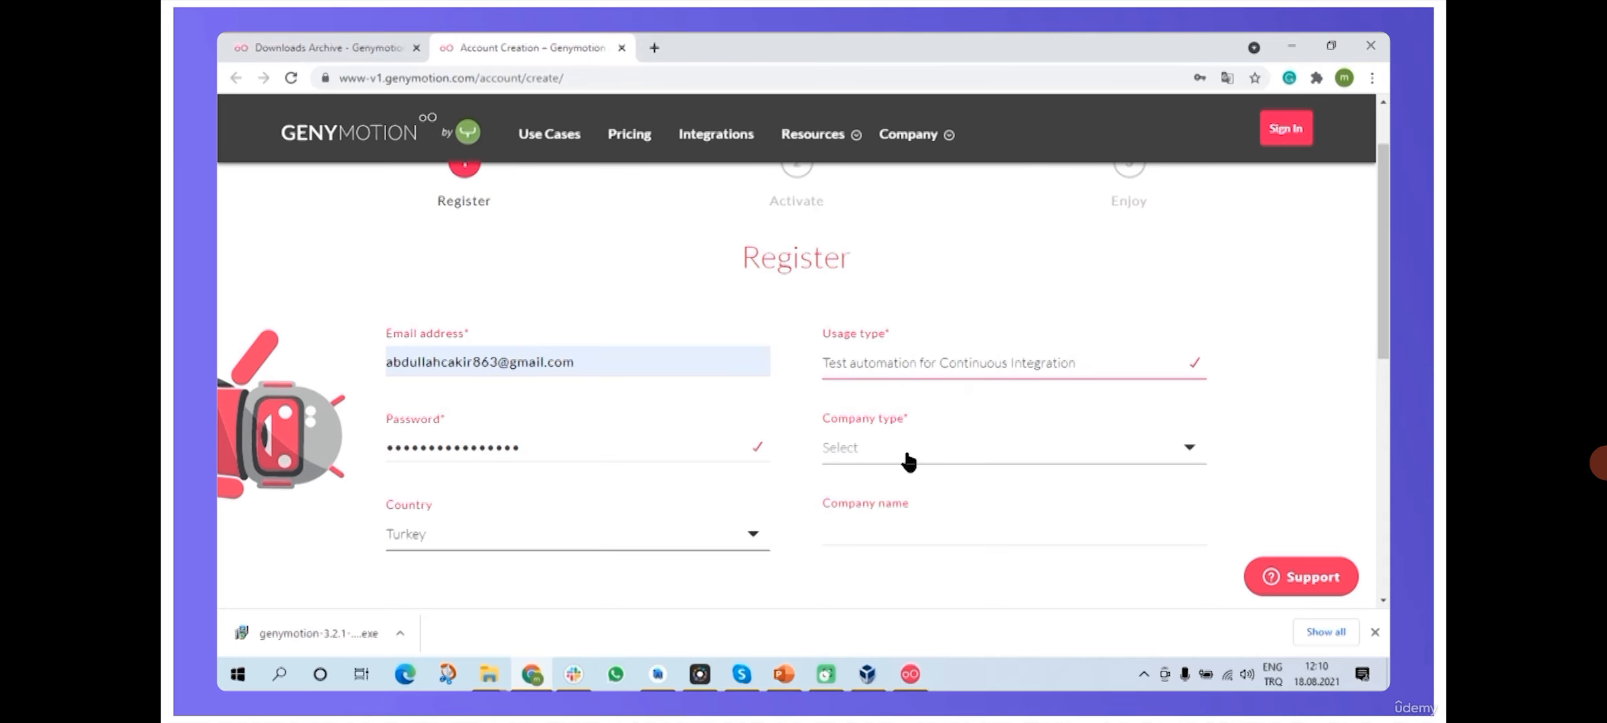
pyautogui.click(905, 456)
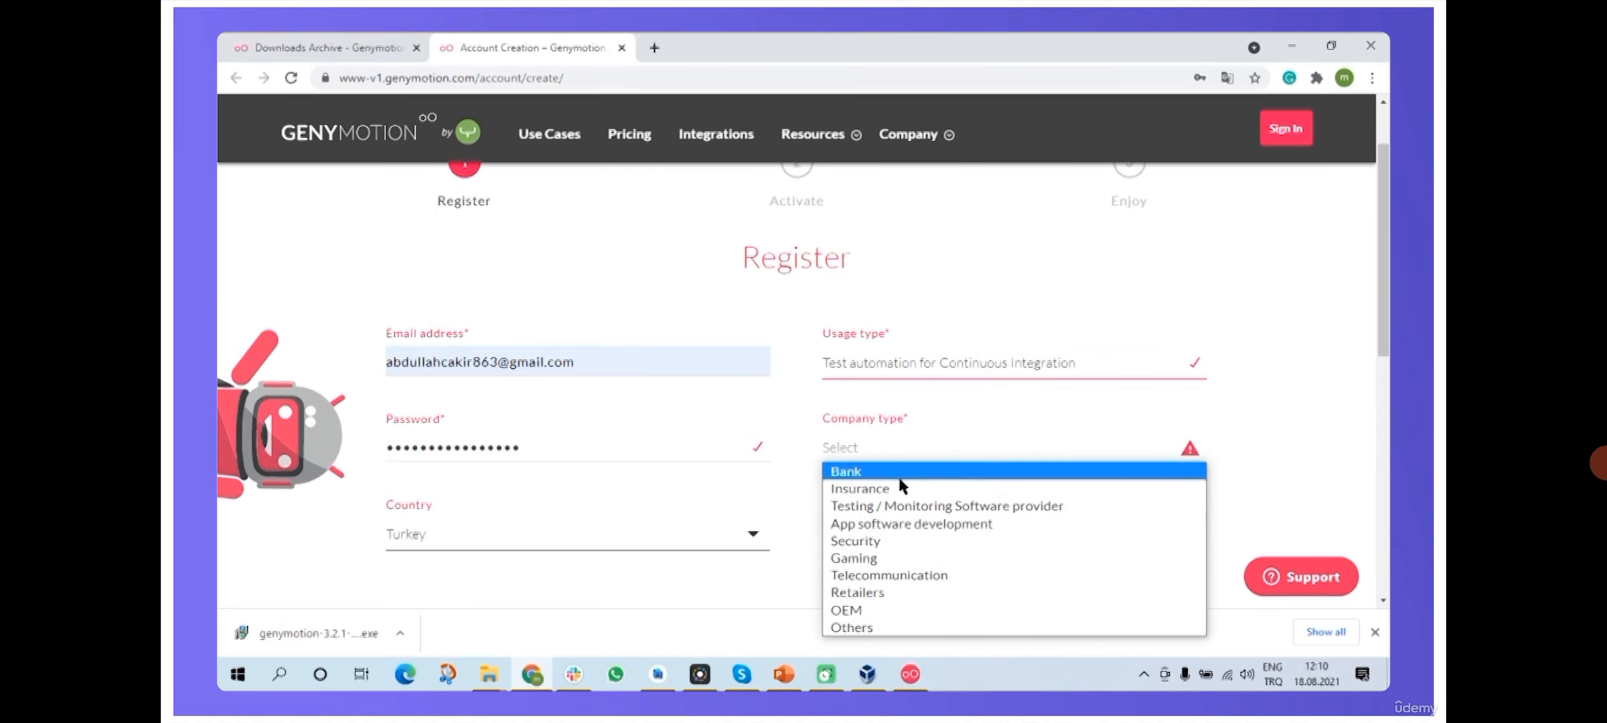
pyautogui.click(874, 628)
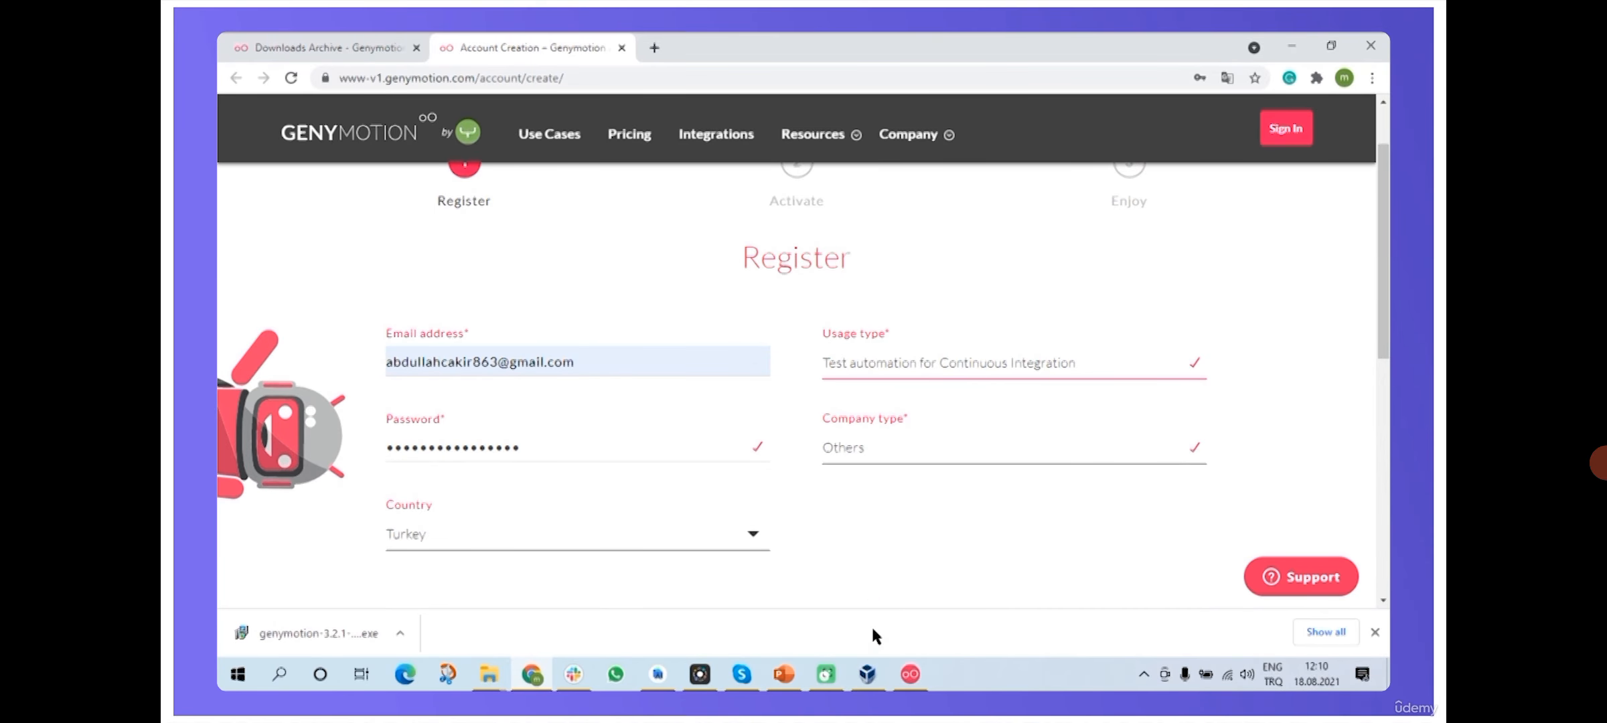
# - Accept the privacy policy, news opt-in and Terms and Conditions, then submit the registration
pyautogui.scroll(-4, 785, 469)
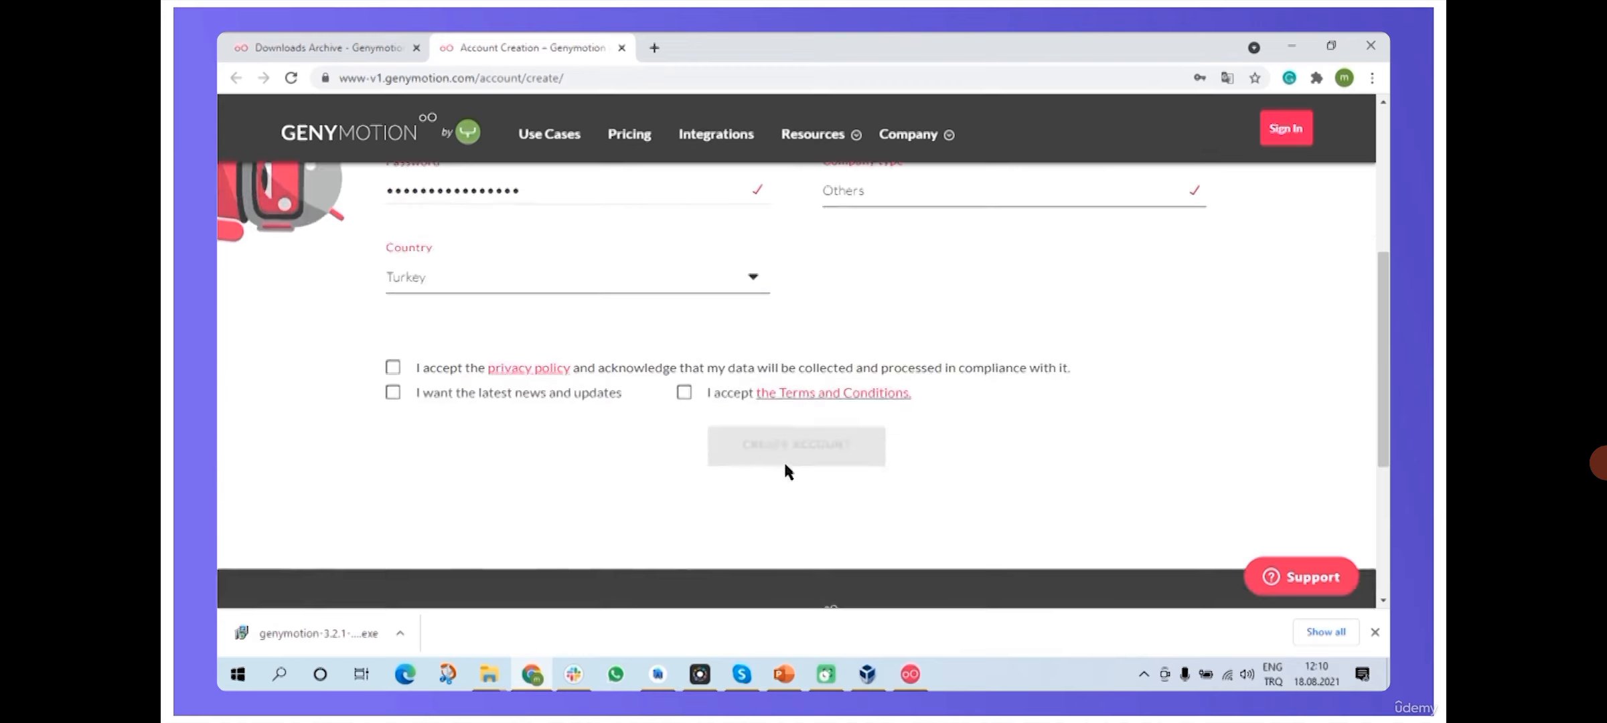
pyautogui.click(393, 367)
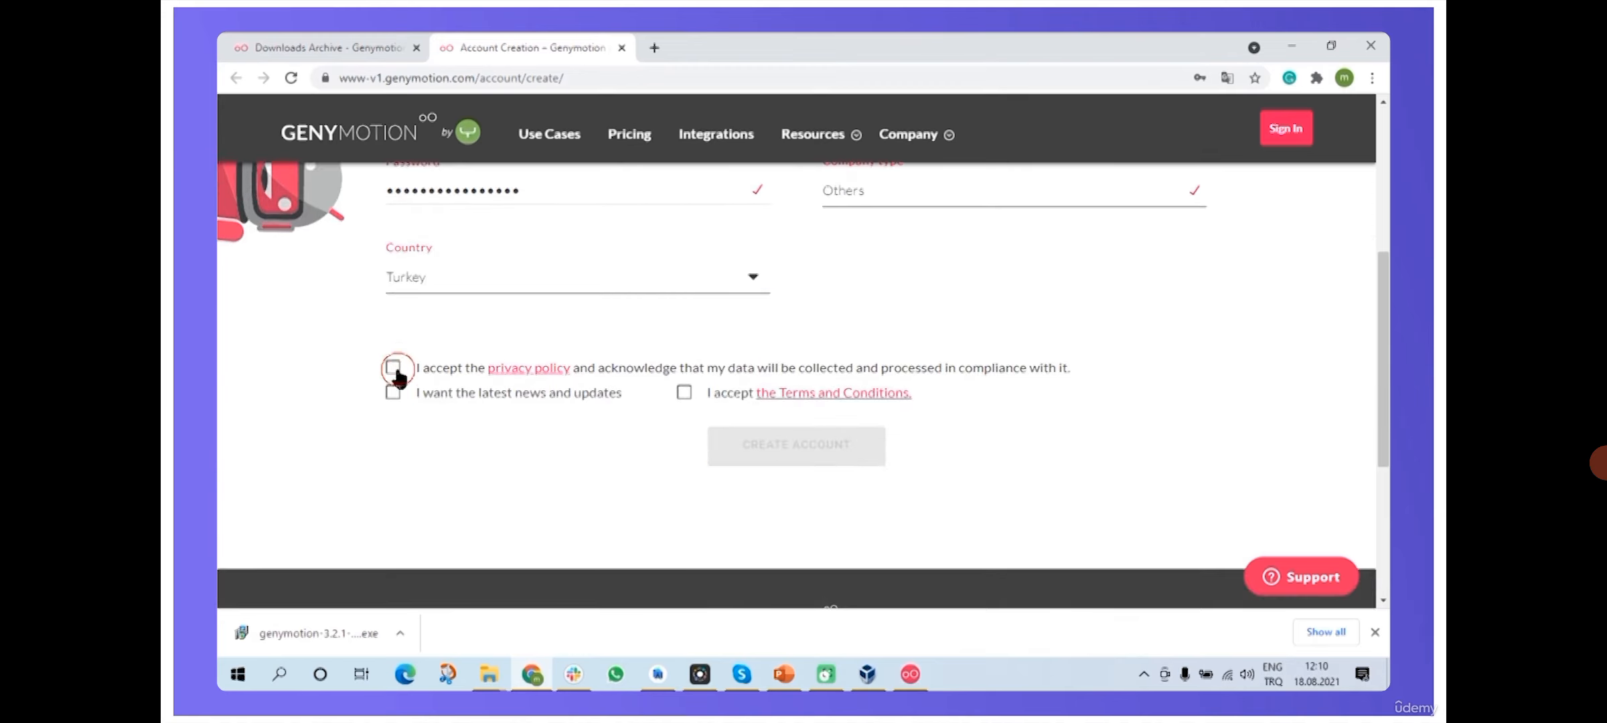
pyautogui.click(394, 392)
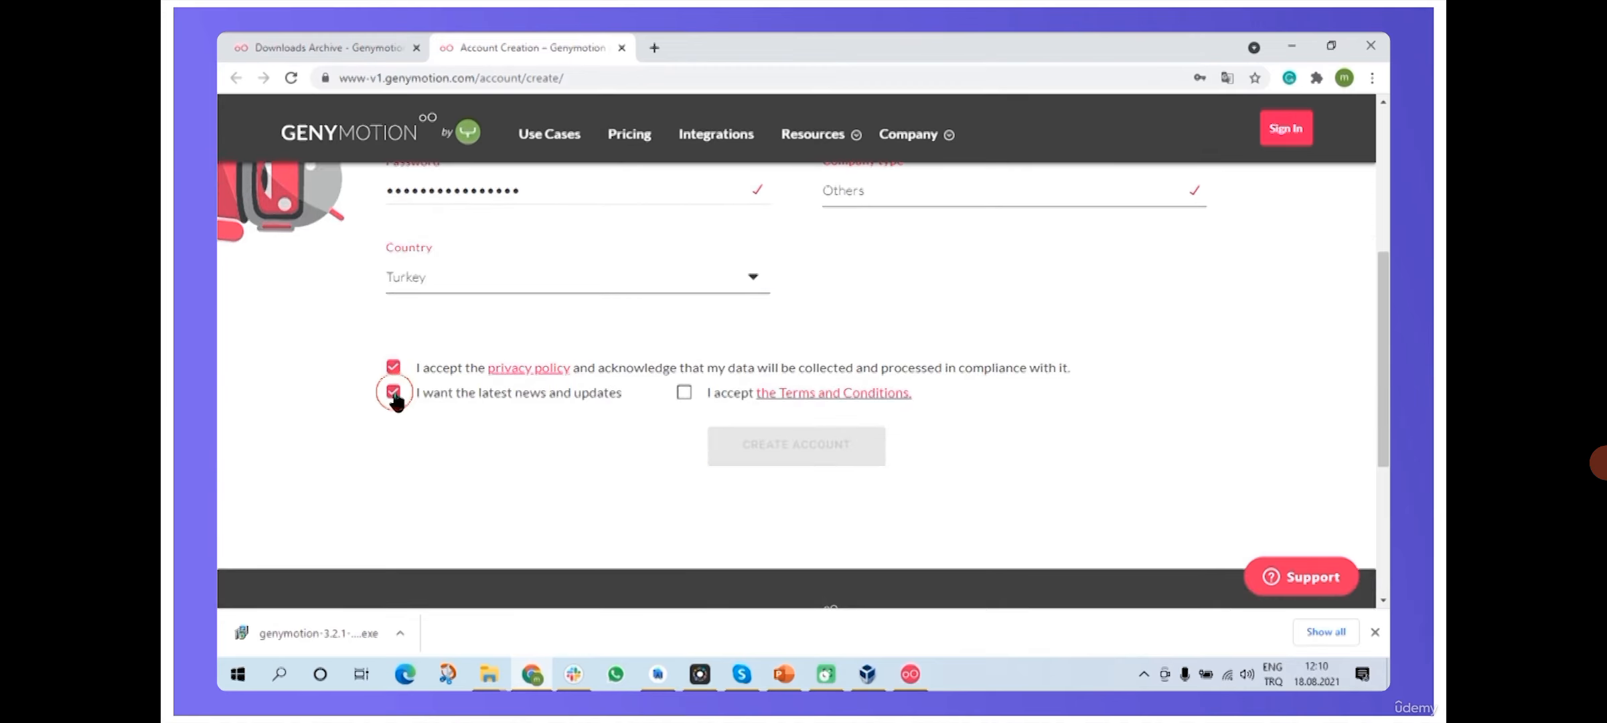
pyautogui.click(684, 392)
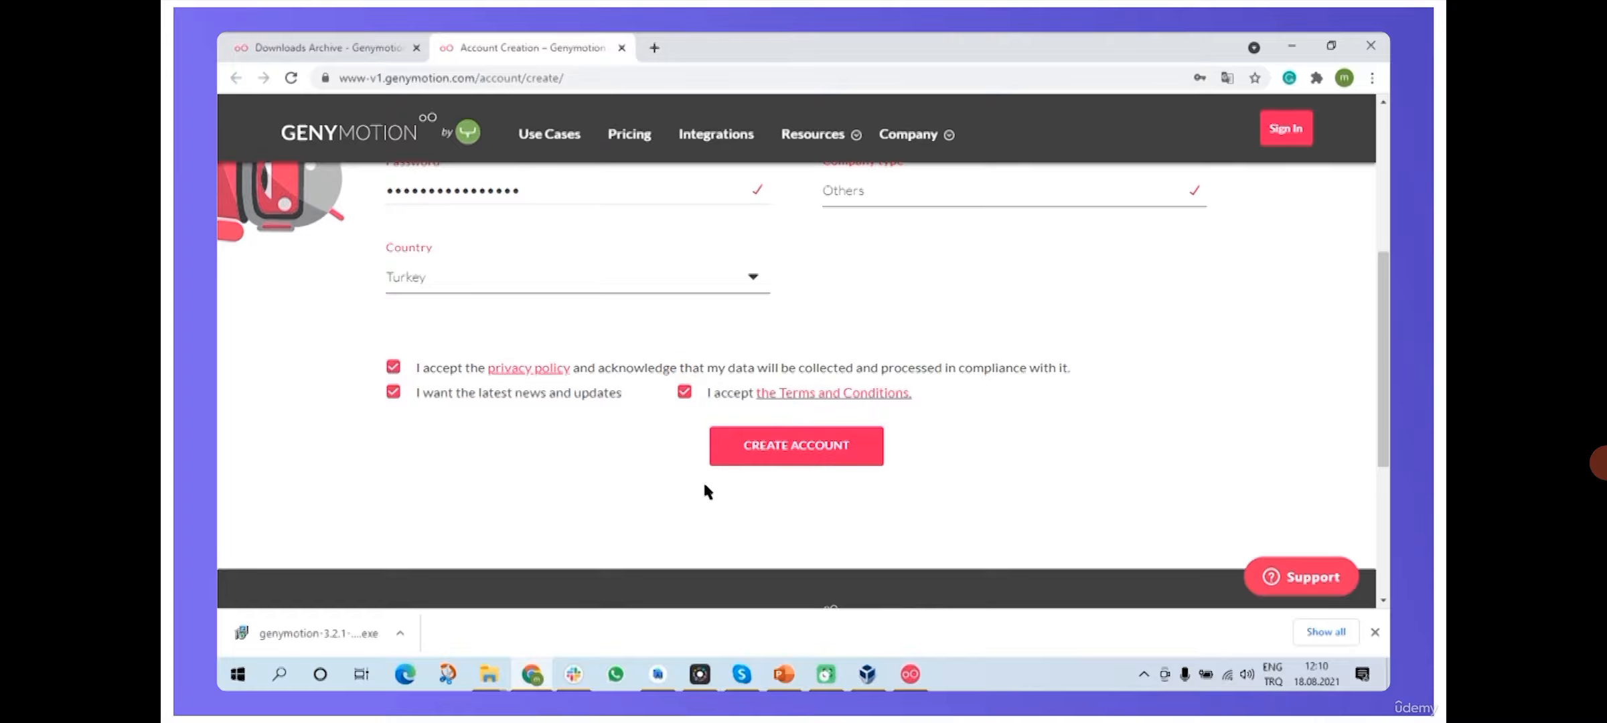
pyautogui.click(831, 464)
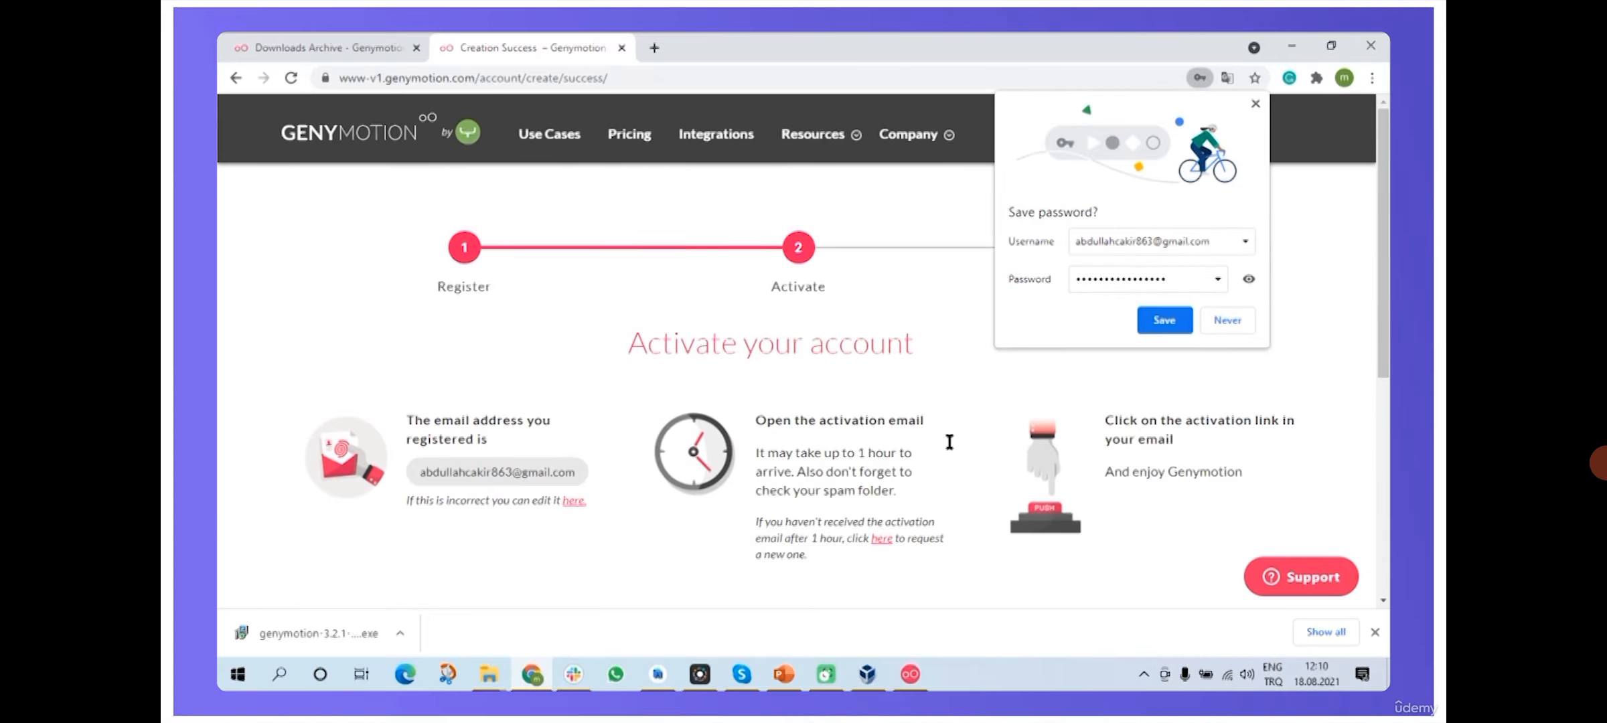
# - Save the password in Chrome and follow the email's activation link to the Enjoy page
pyautogui.click(1165, 322)
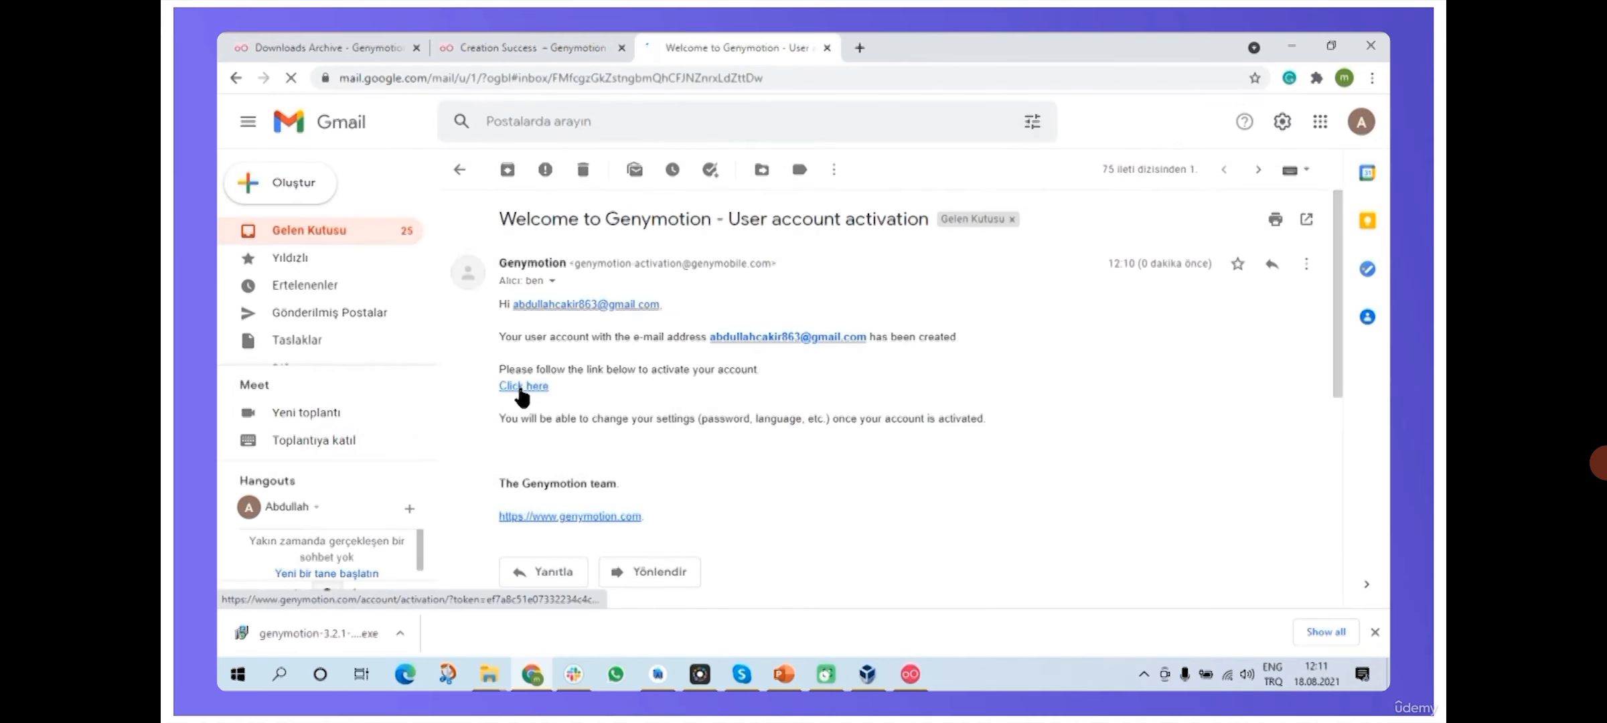
pyautogui.click(521, 387)
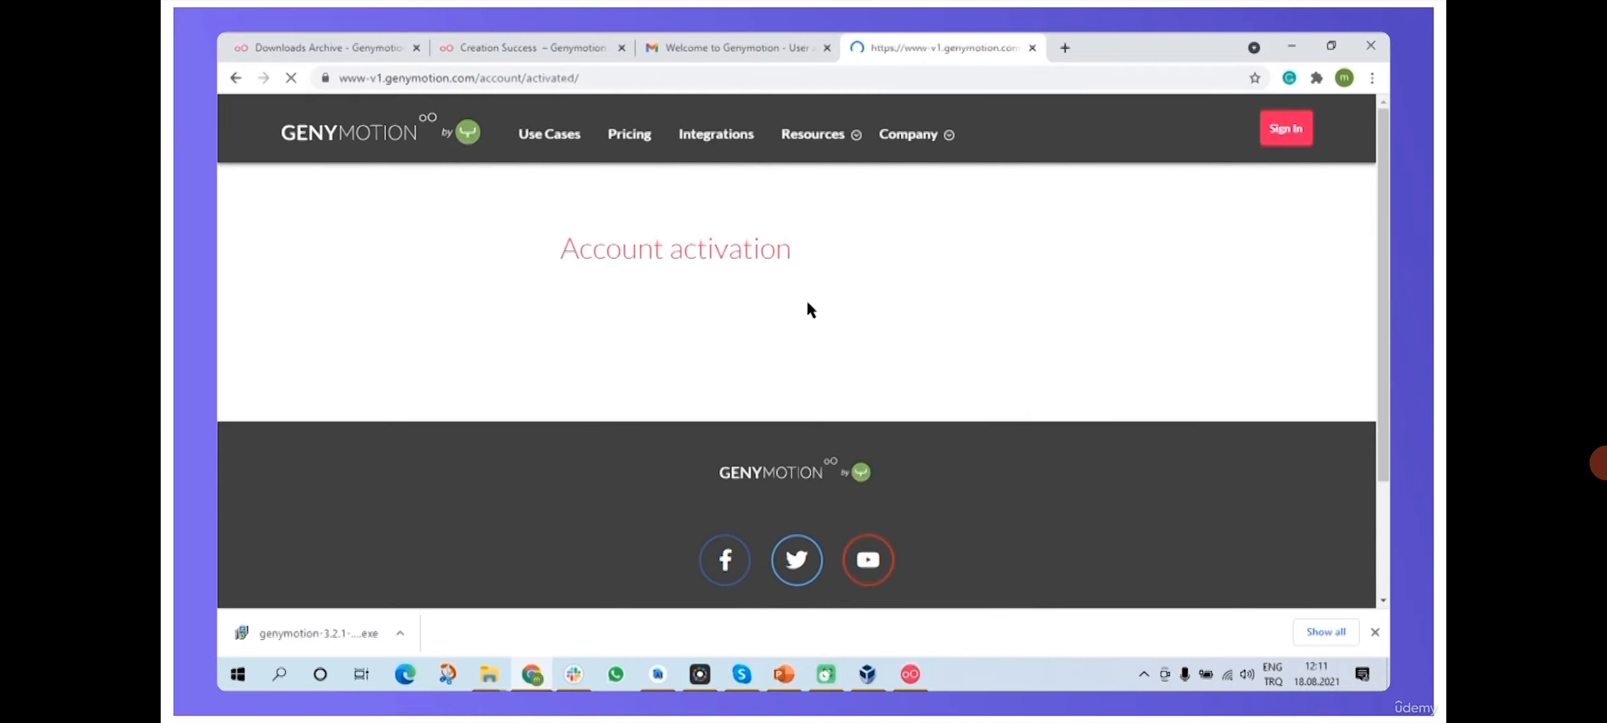
pyautogui.scroll(-1, 1072, 261)
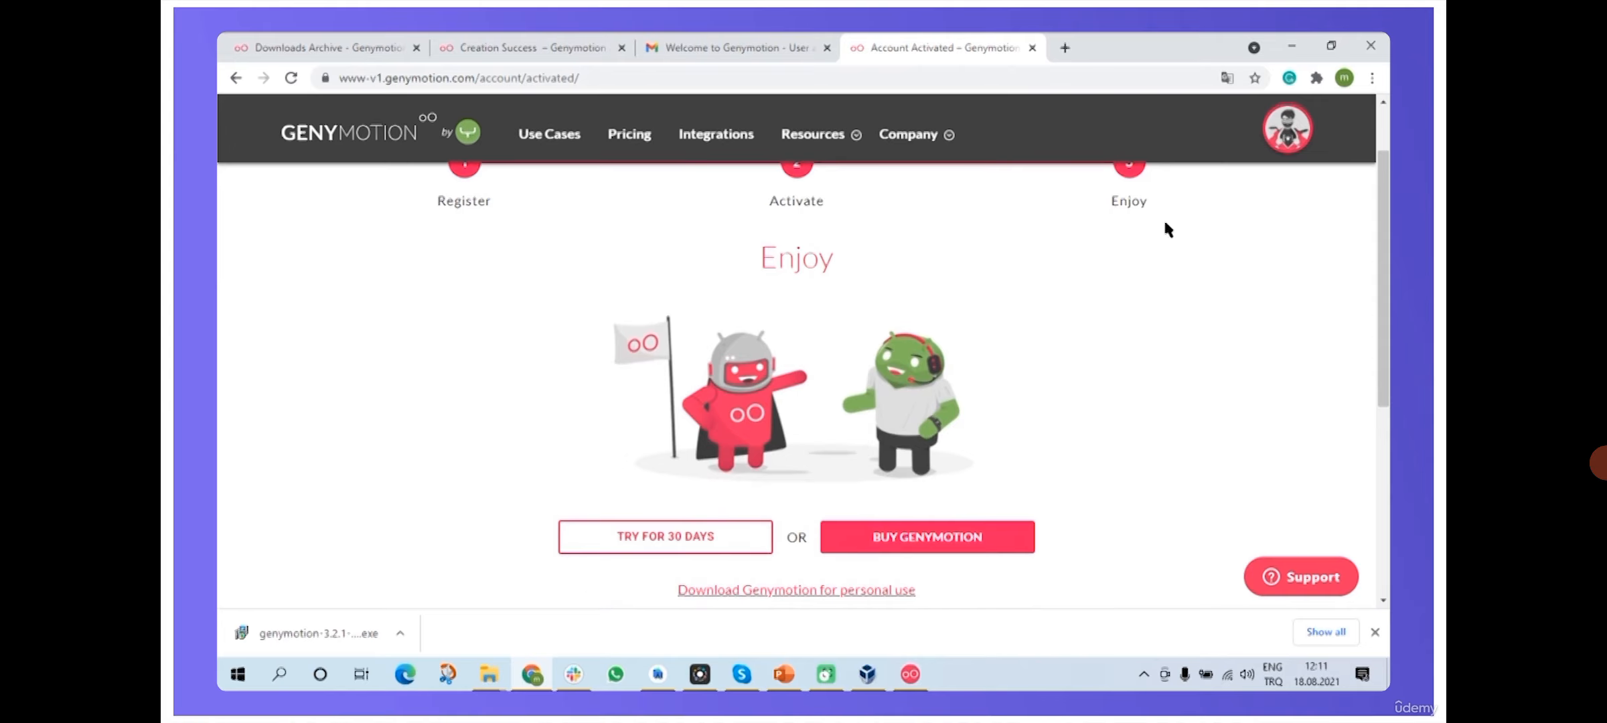
pyautogui.scroll(-2, 1065, 214)
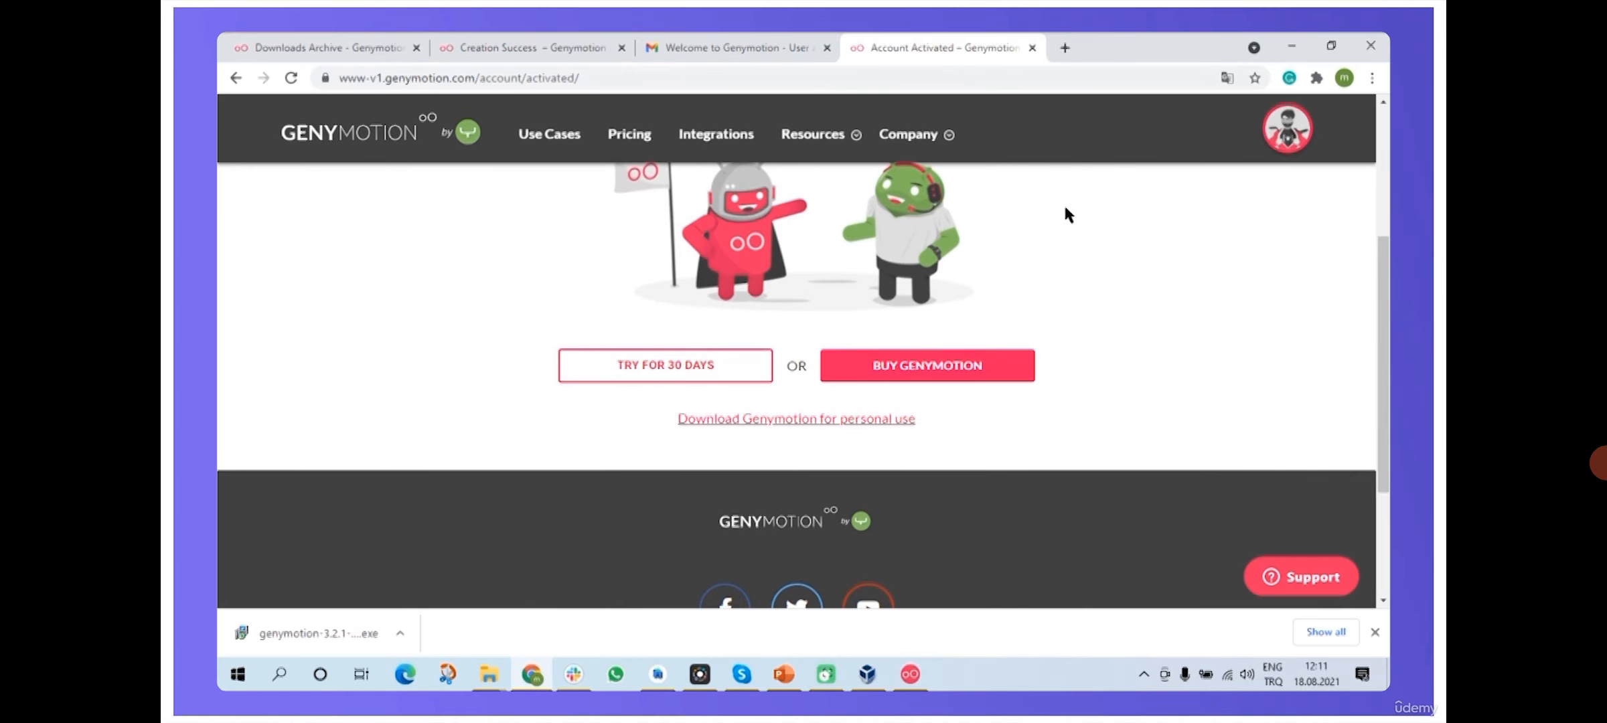
pyautogui.scroll(2, 1064, 207)
pyautogui.scroll(-2, 1064, 207)
# - Enter the new account's email and password in Genymotion's login window and log in
pyautogui.click(910, 675)
pyautogui.click(807, 238)
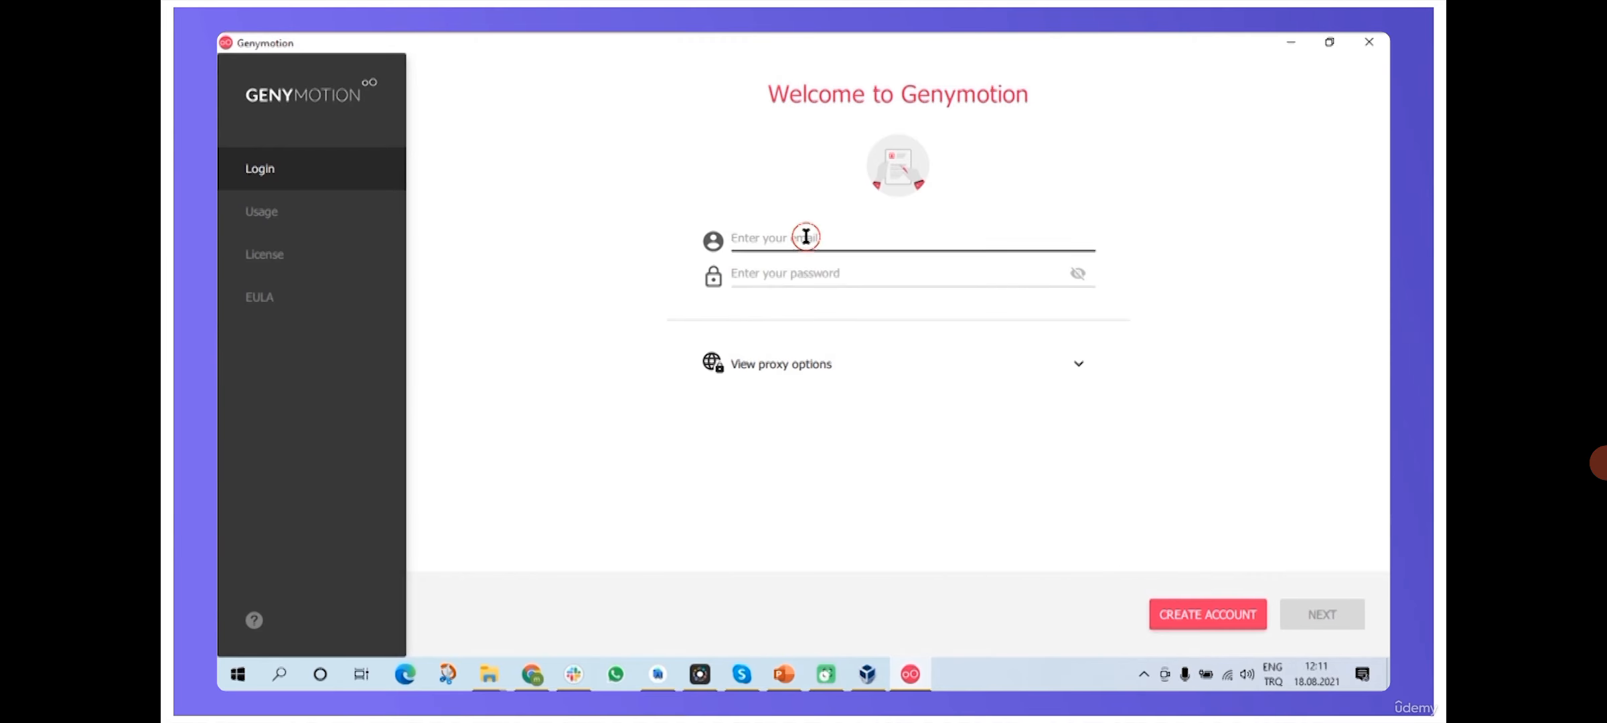
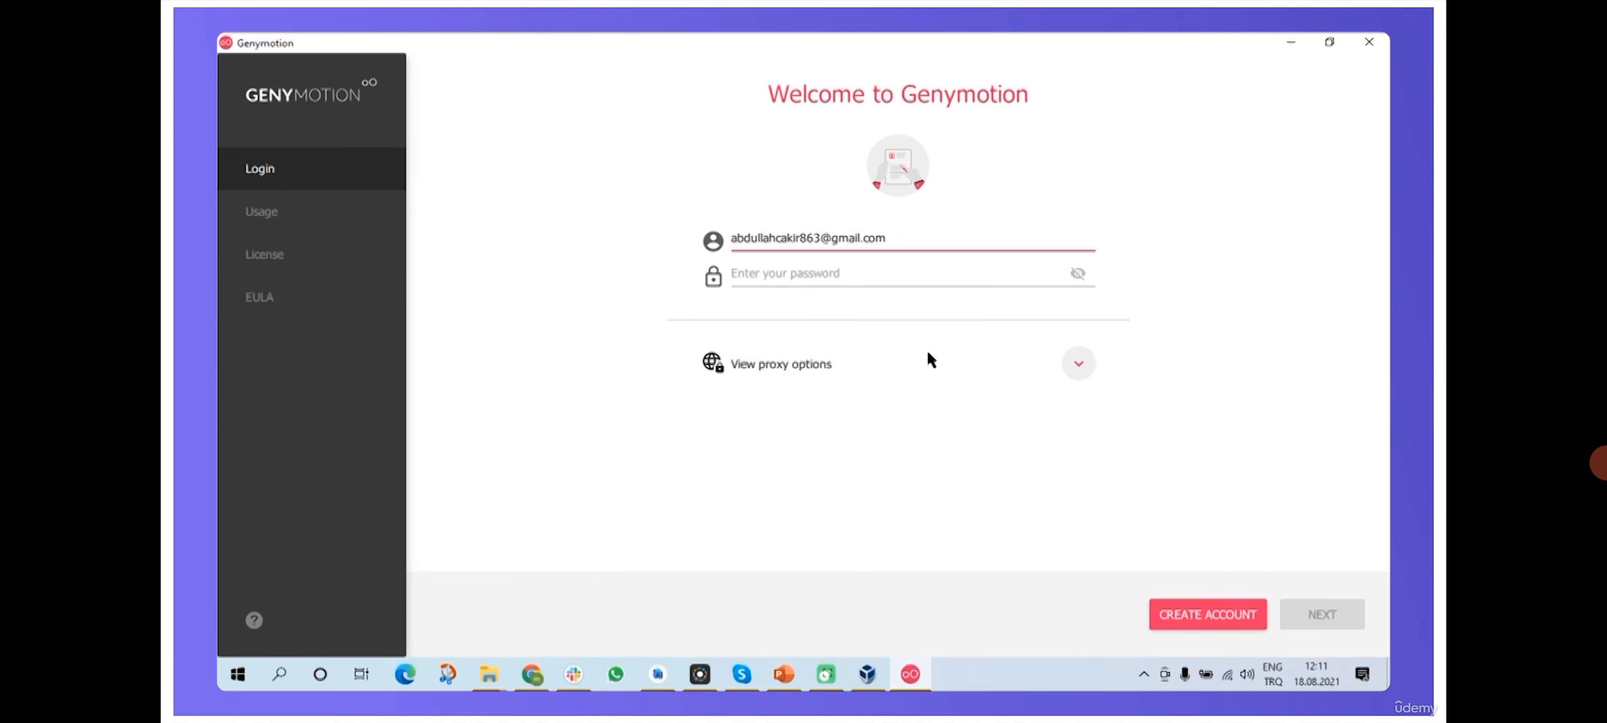
pyautogui.click(819, 272)
pyautogui.write('••••••••••••••••')
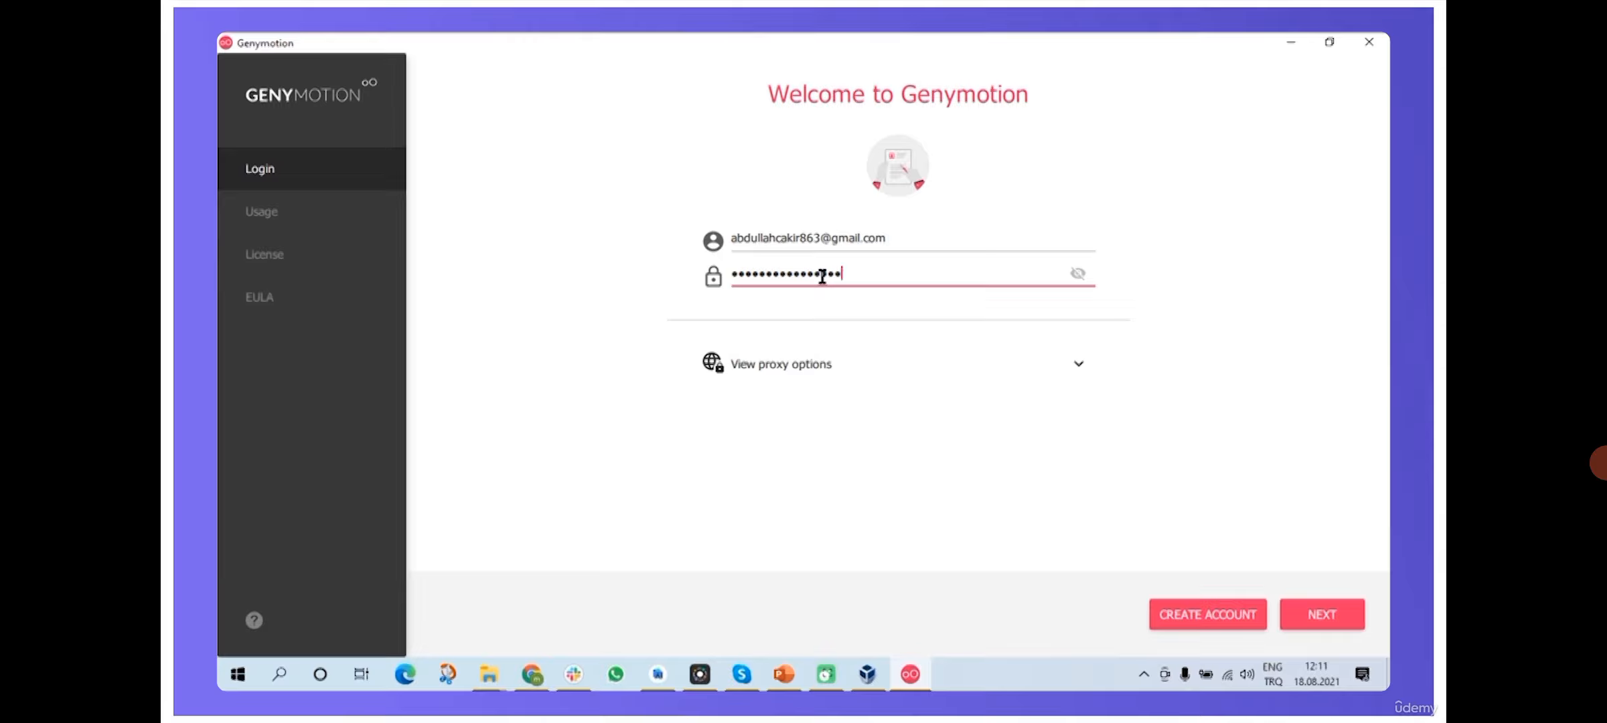
pyautogui.click(1319, 614)
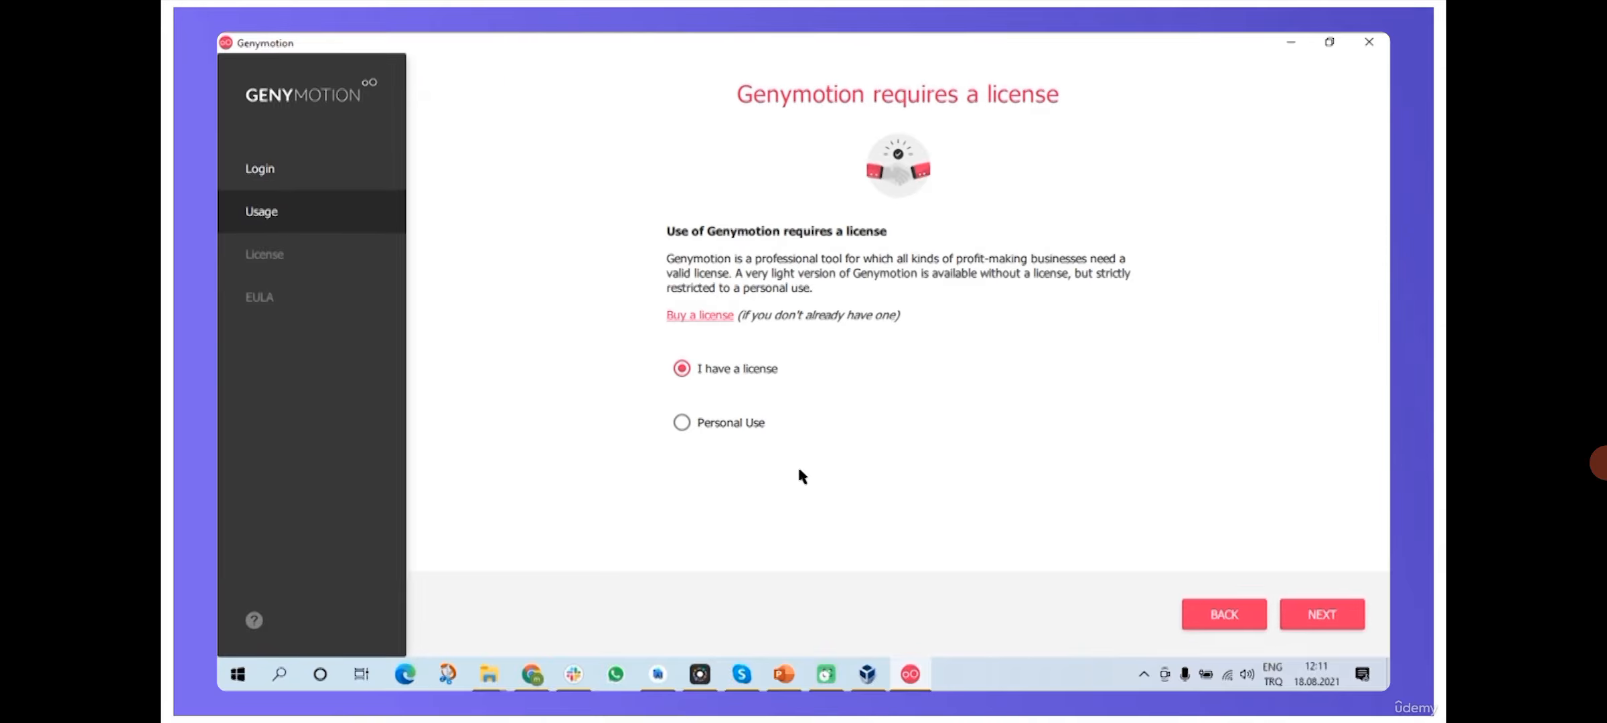
# - Choose Personal Use and accept the end user license agreement
pyautogui.click(730, 425)
pyautogui.click(1322, 612)
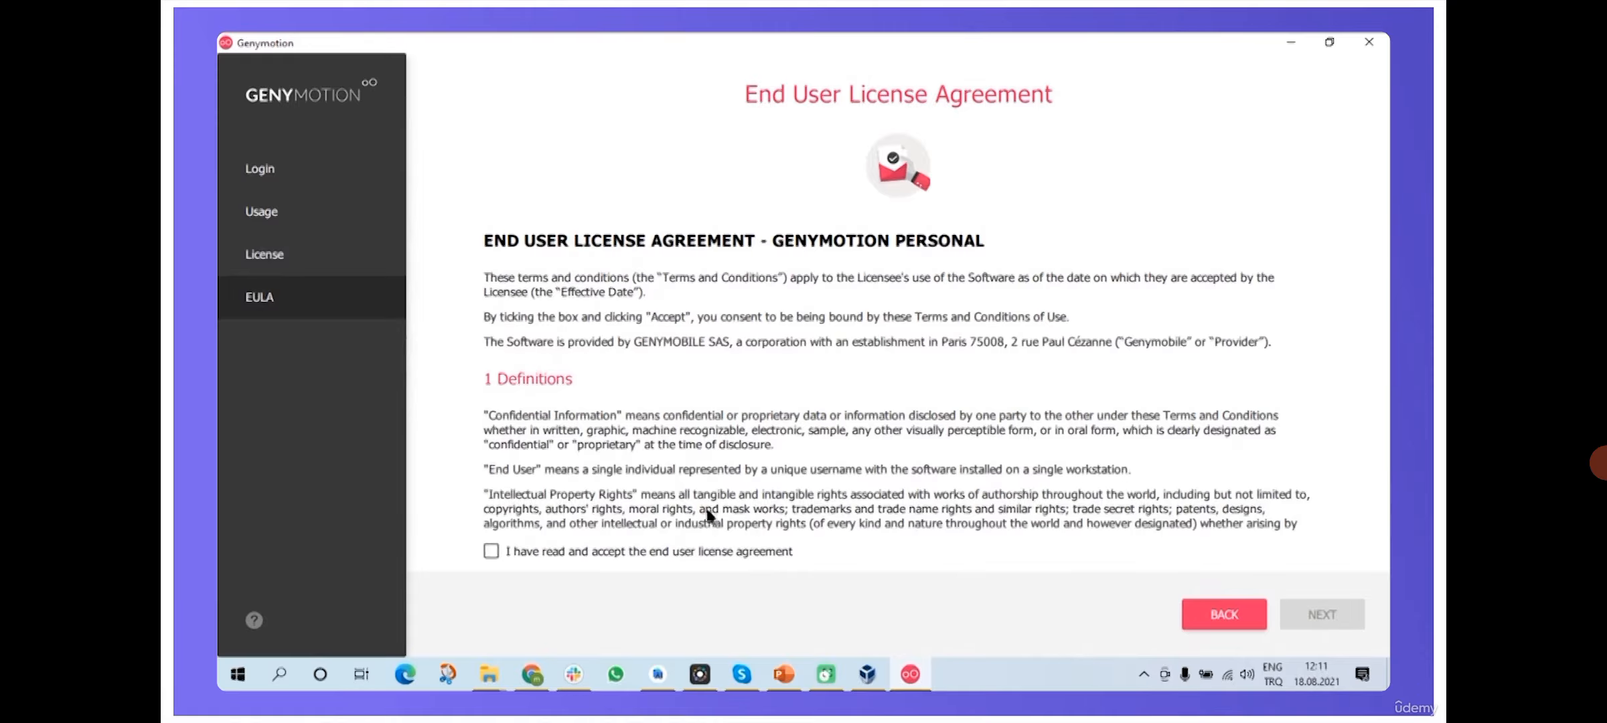
pyautogui.click(493, 553)
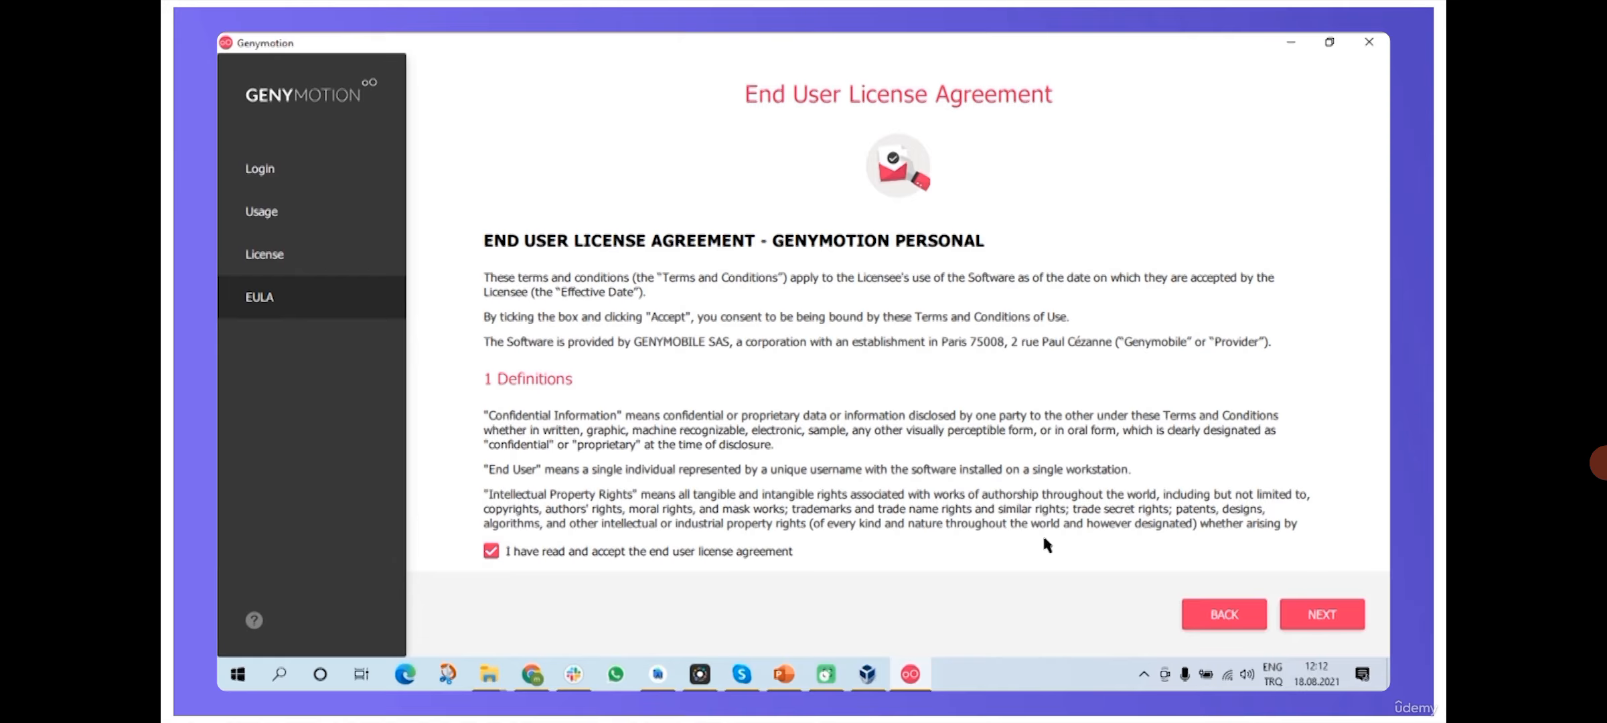
pyautogui.click(1306, 611)
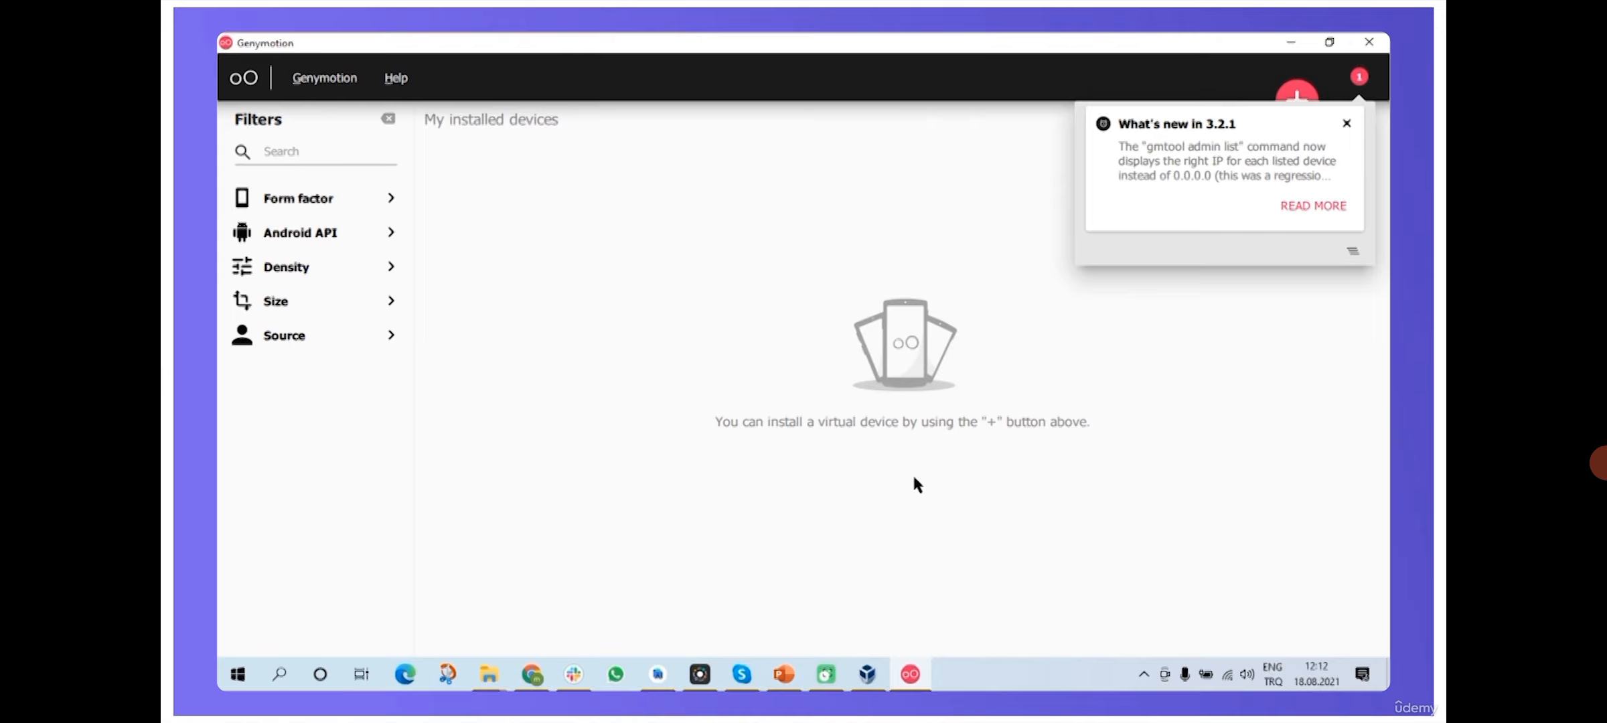
# - Close the 'What's new in 3.2.1' popup
pyautogui.click(1349, 124)
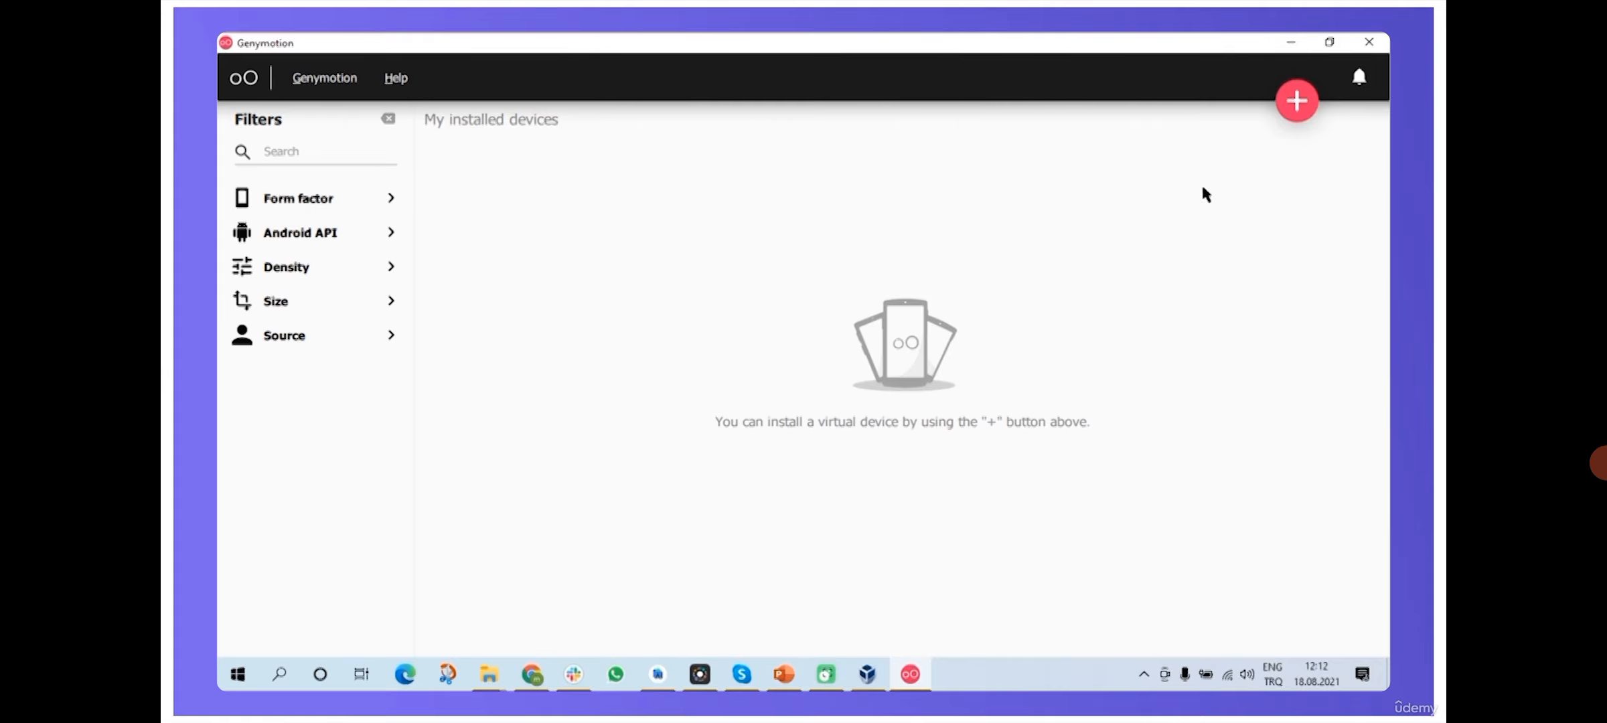
# - Add a new virtual device from the Google Nexus 5 template and continue to its settings
pyautogui.click(1299, 104)
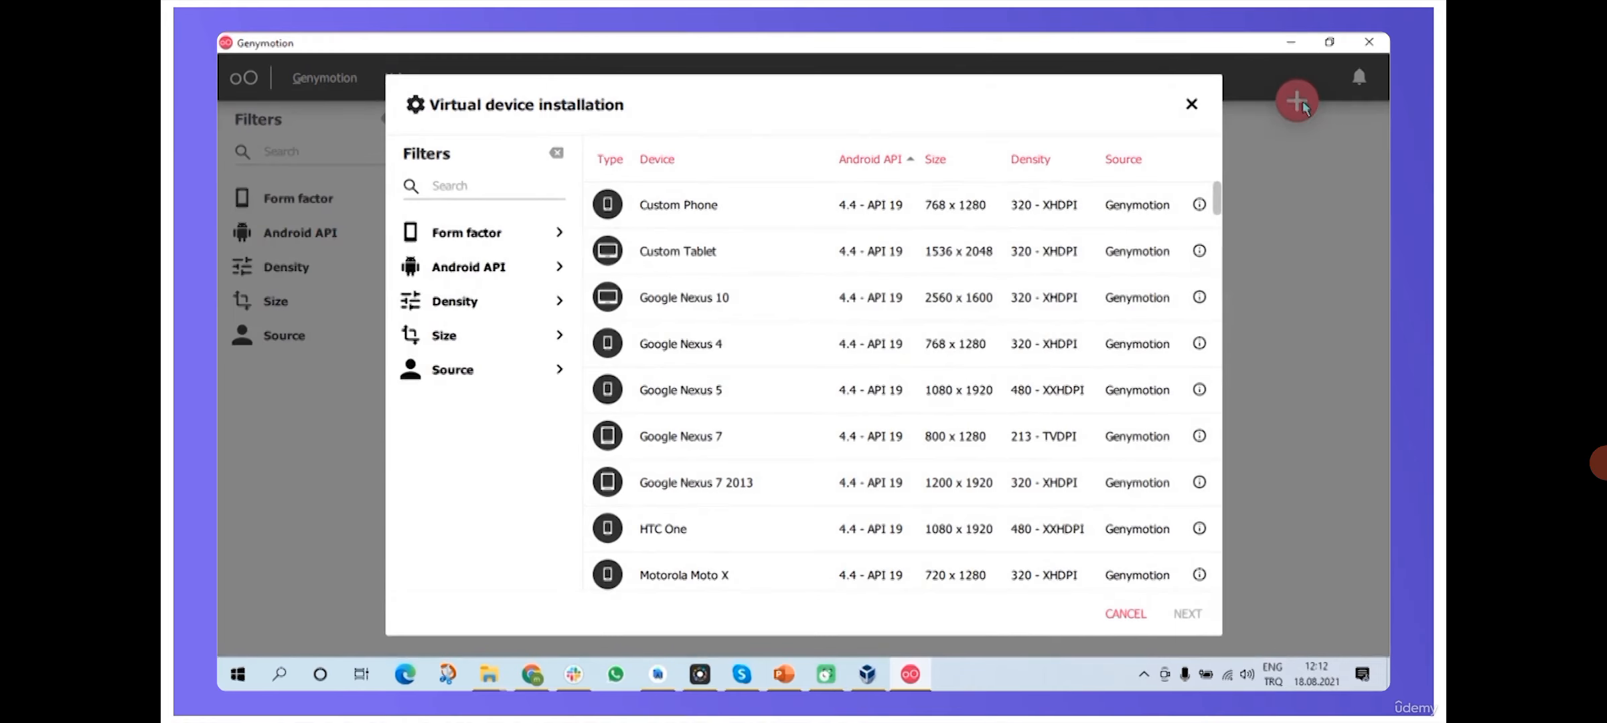
pyautogui.scroll(-3, 723, 241)
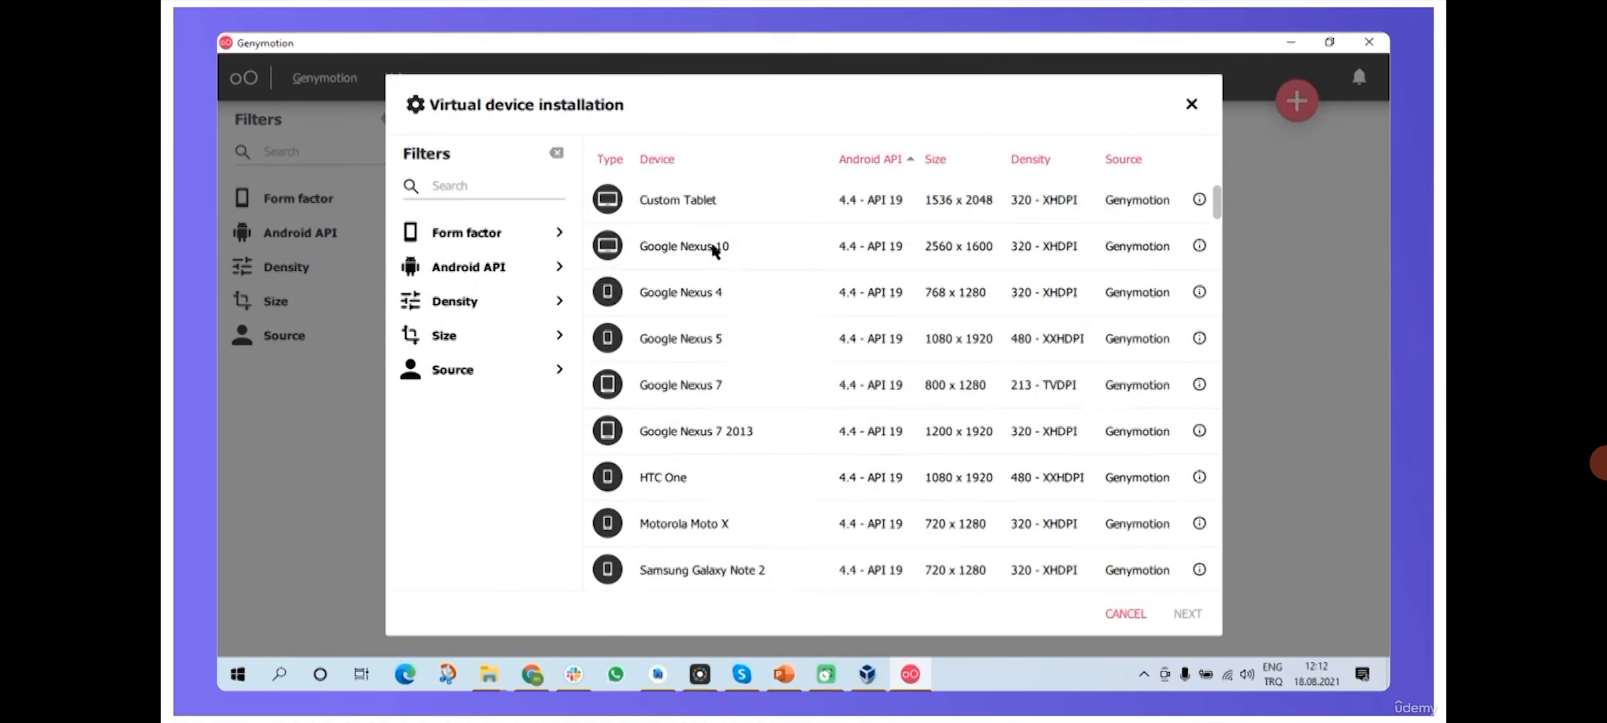
pyautogui.scroll(-2, 739, 351)
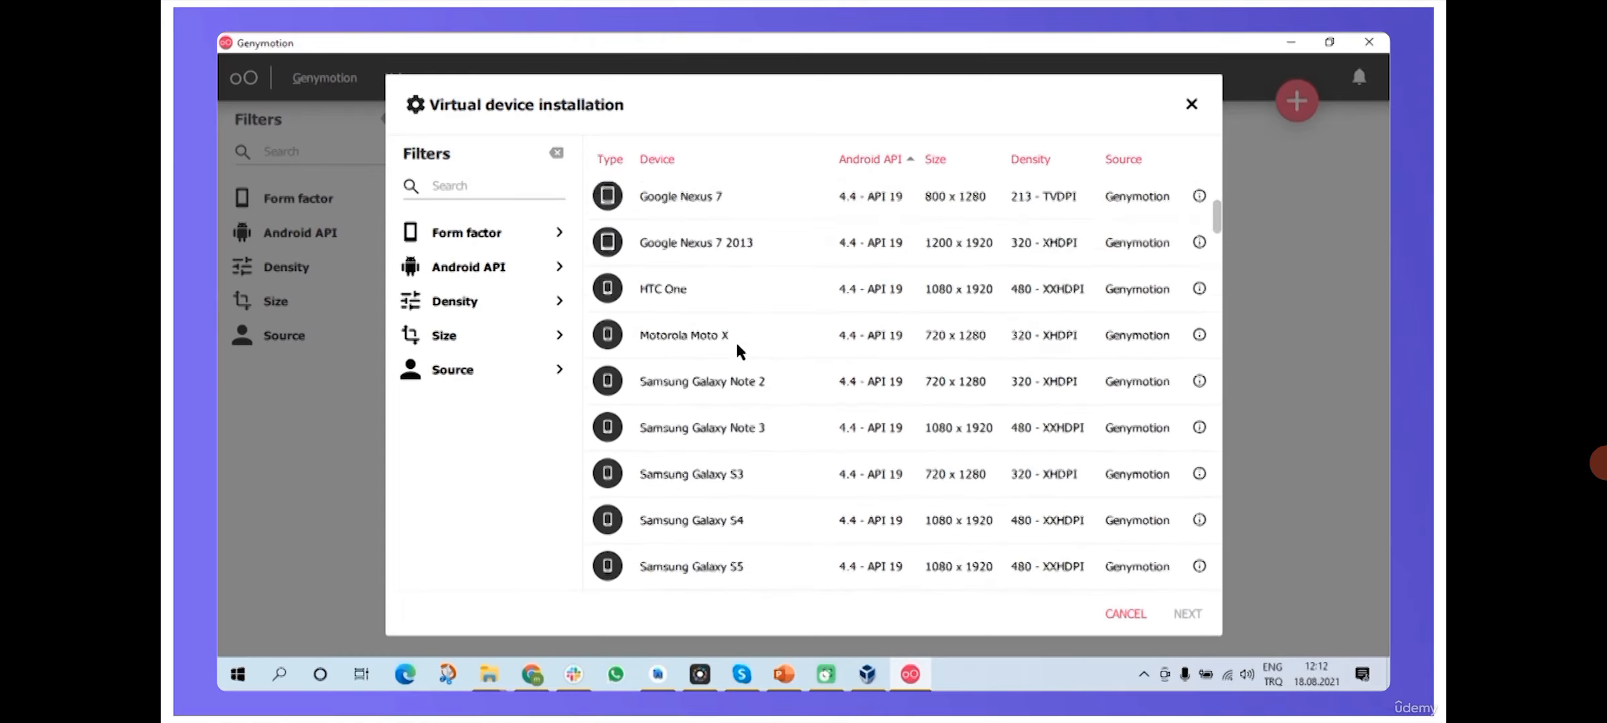
pyautogui.scroll(5, 740, 351)
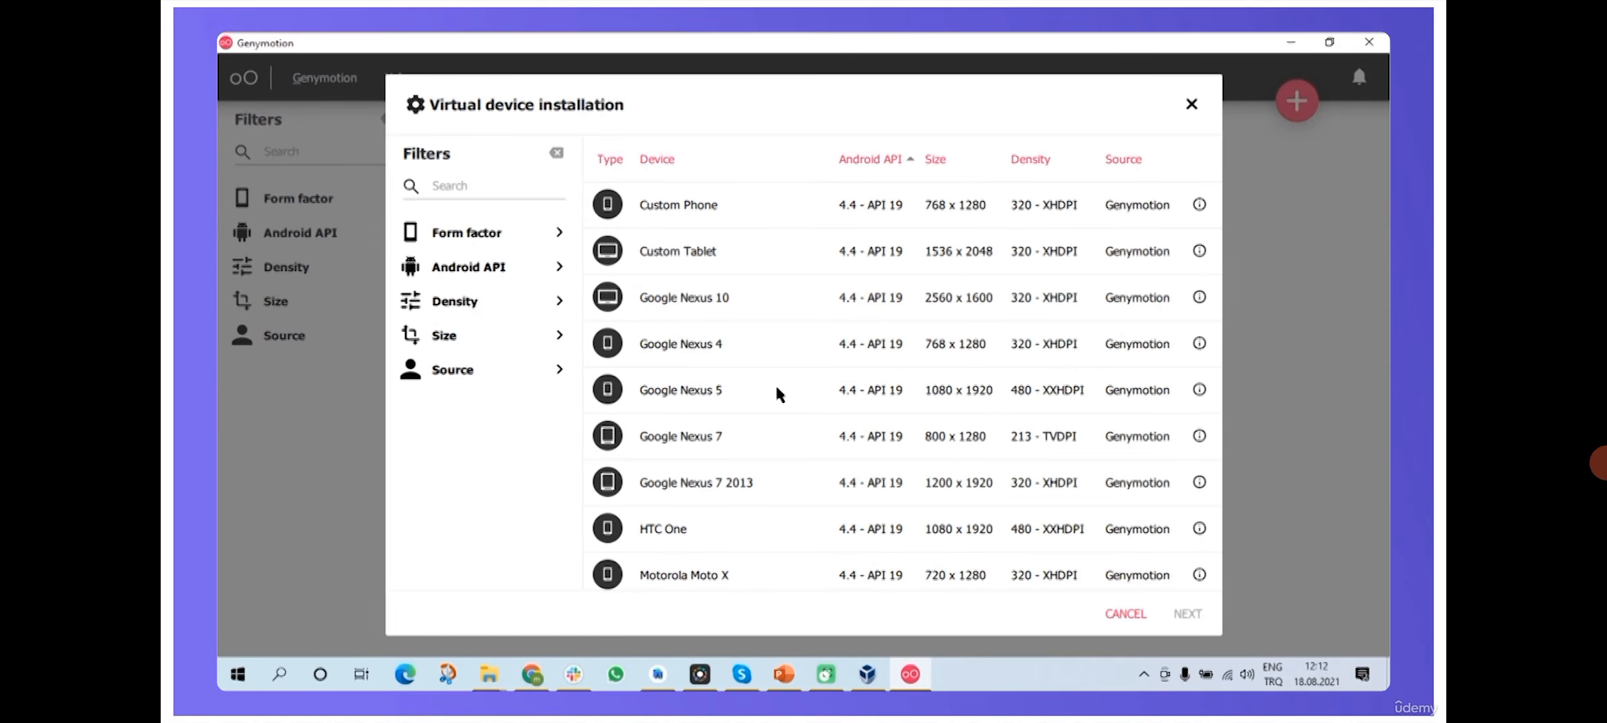
pyautogui.click(1045, 393)
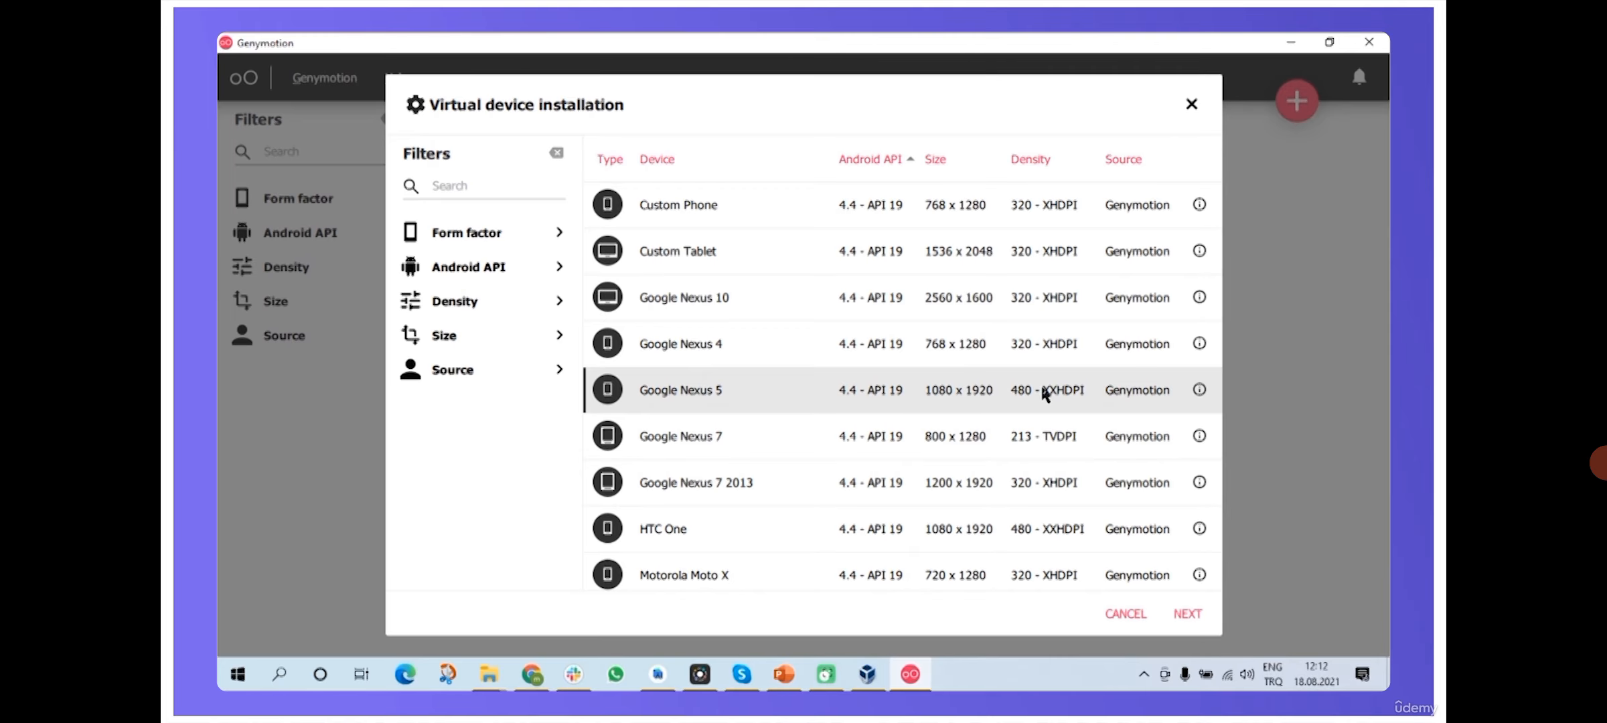
pyautogui.click(1187, 613)
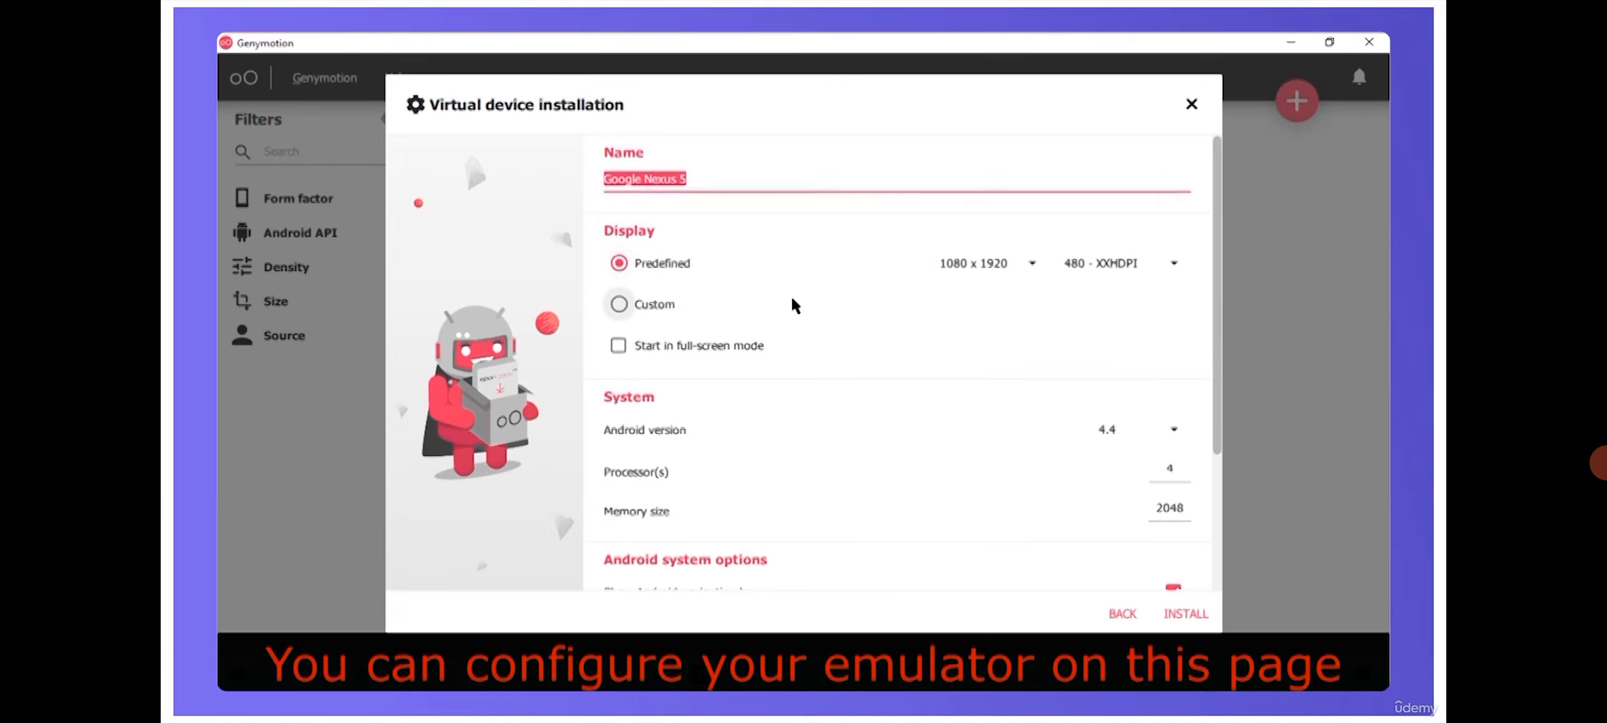
# - Choose Android version 10.0 for the Google Nexus 5 device and install it
pyautogui.scroll(-3, 792, 304)
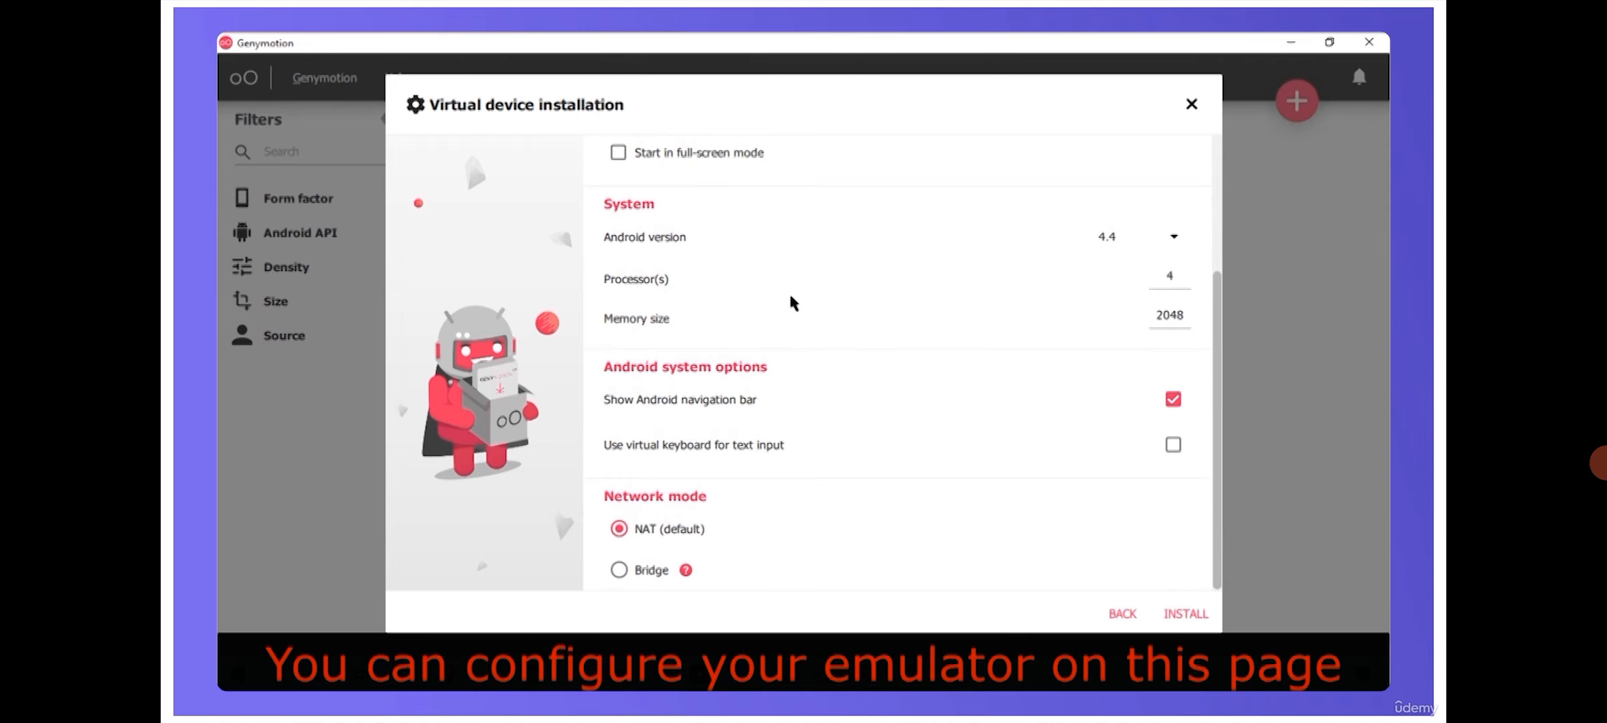
pyautogui.click(1173, 237)
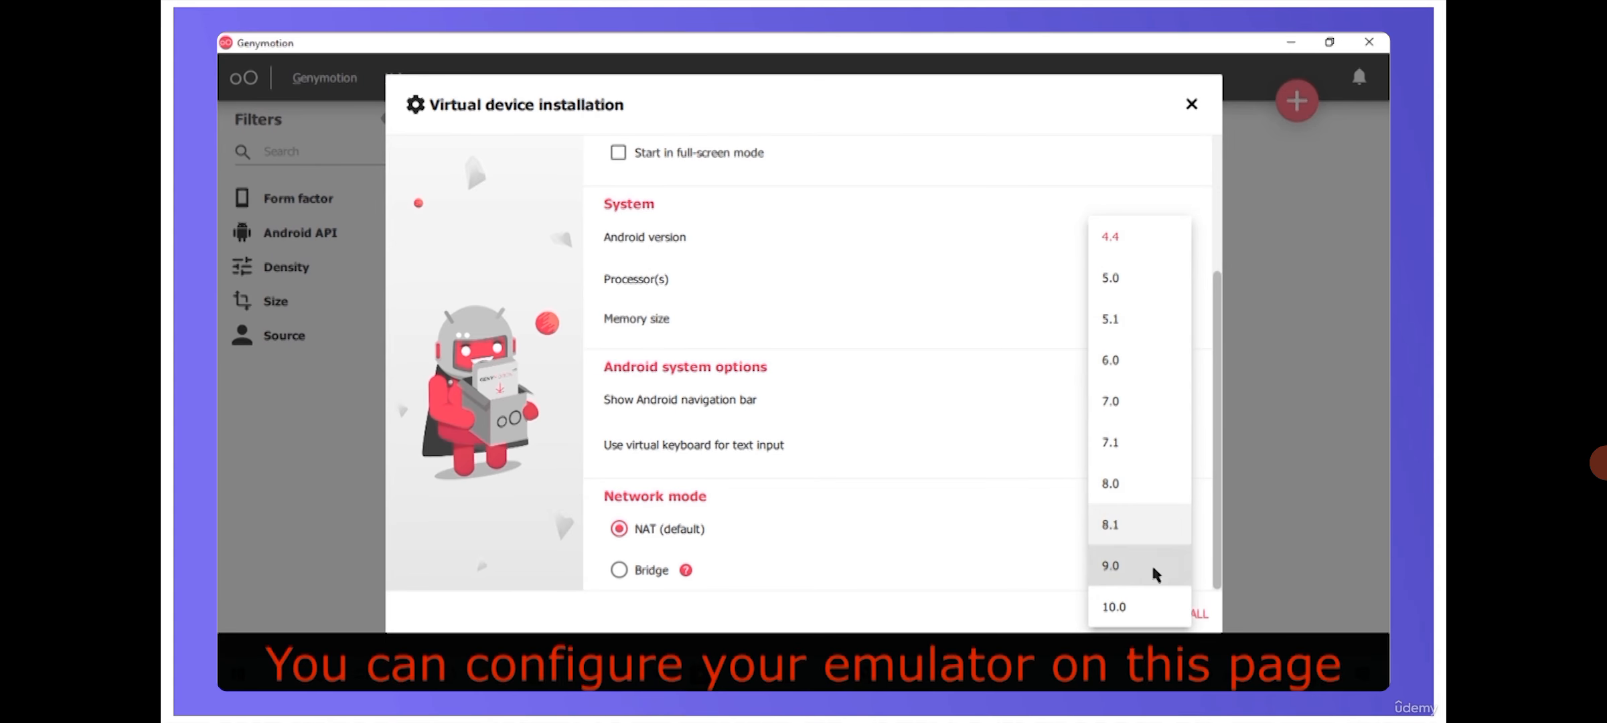
pyautogui.click(1152, 609)
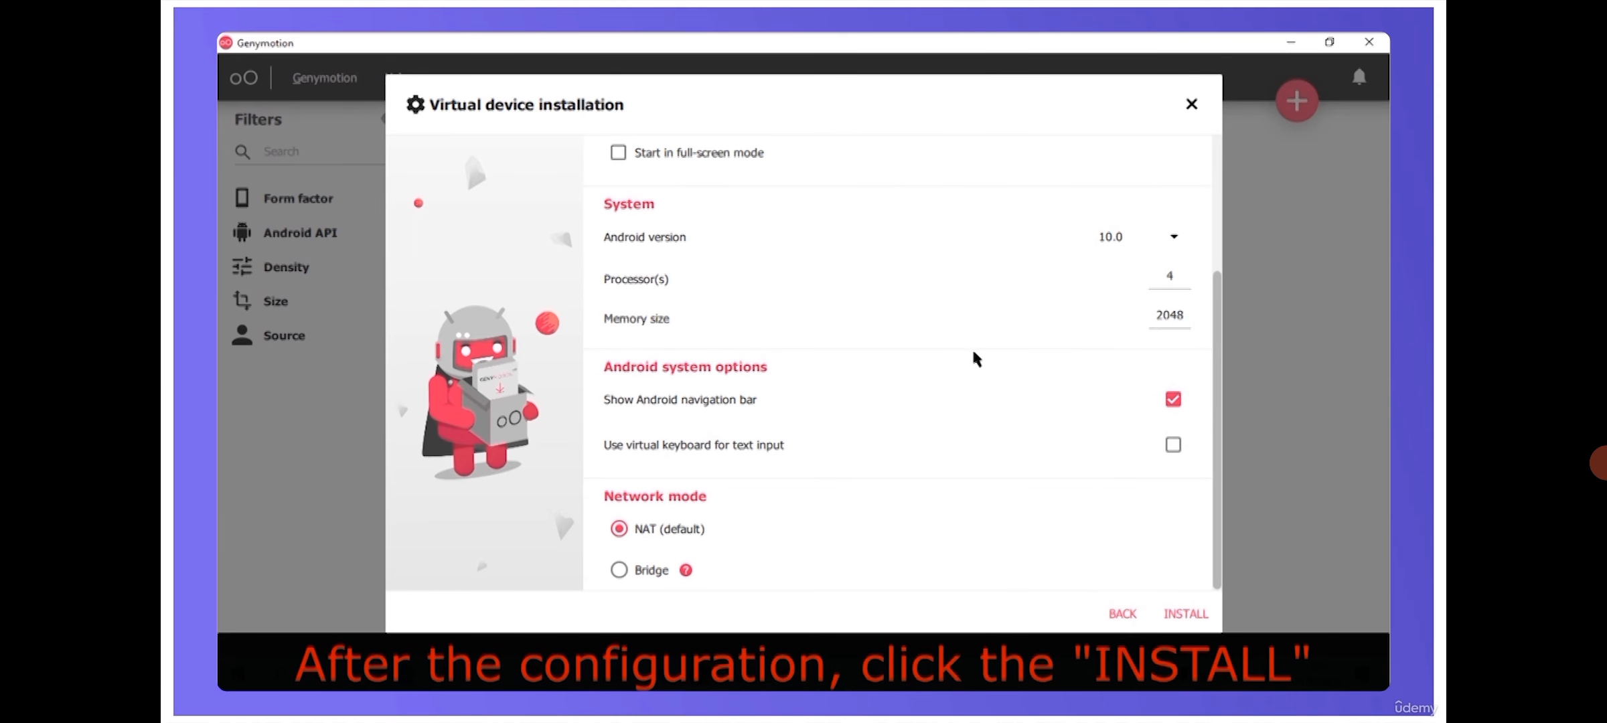
pyautogui.click(1184, 616)
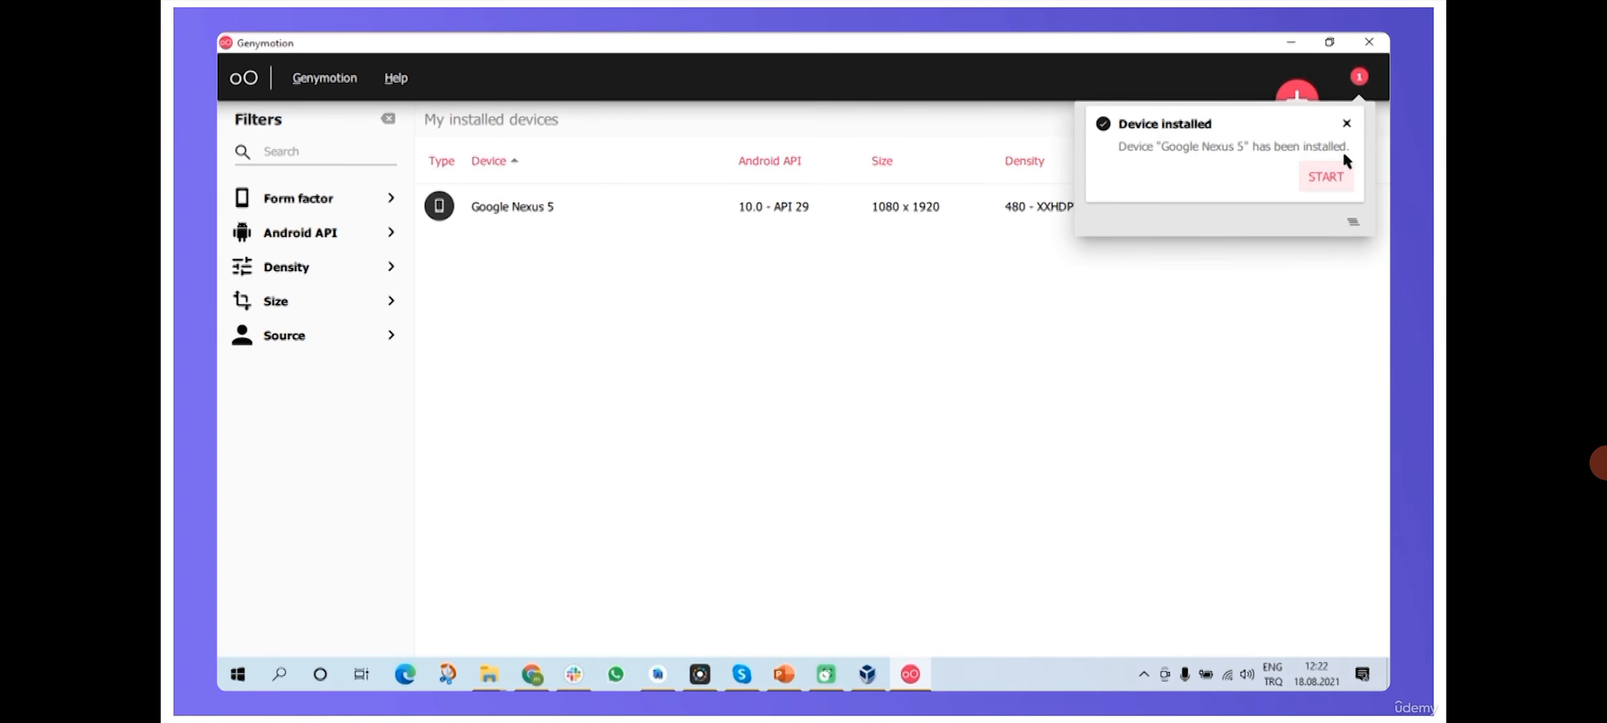
# - Dismiss the 'Device installed' notice and open the Google Nexus 5 row's actions menu
pyautogui.click(1346, 125)
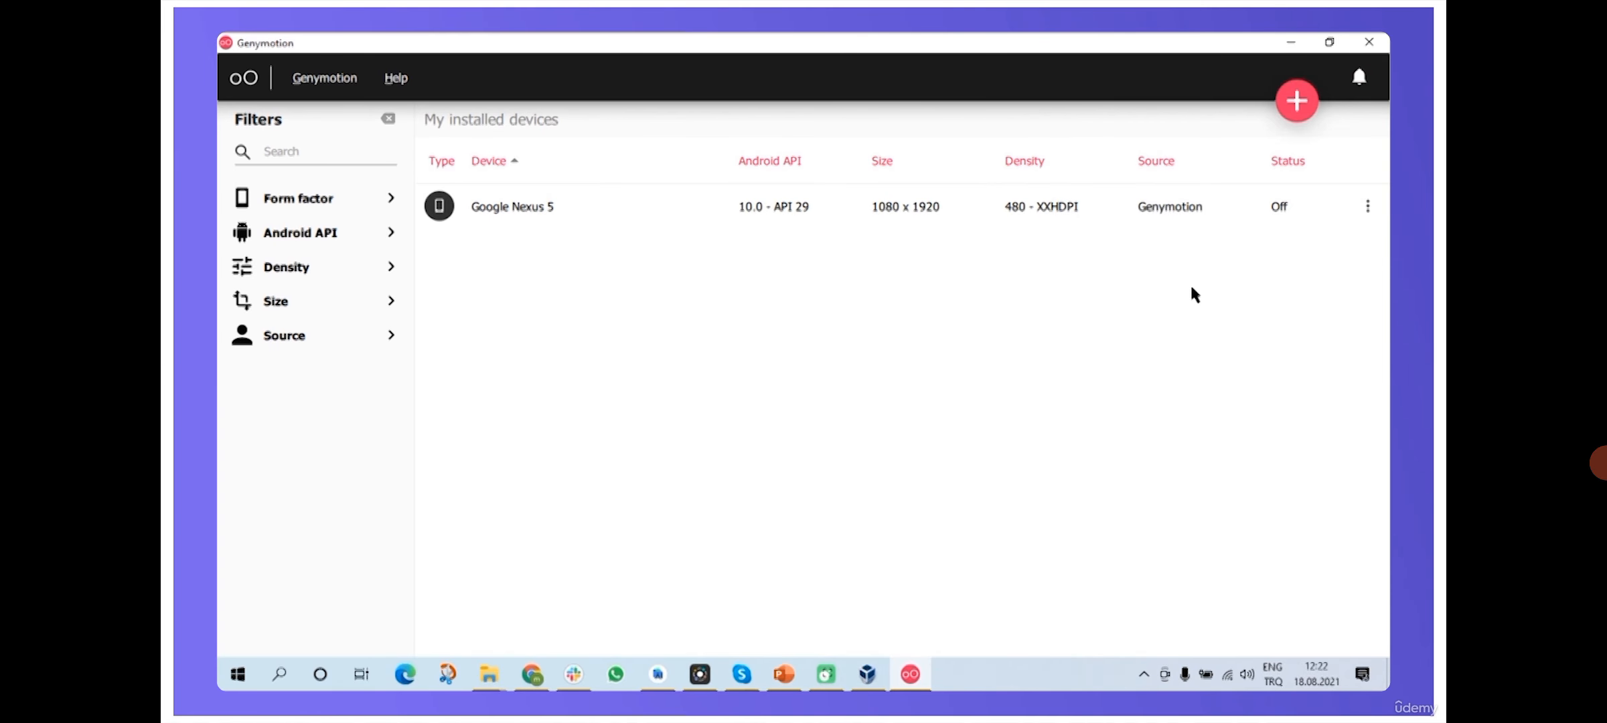
pyautogui.click(1369, 209)
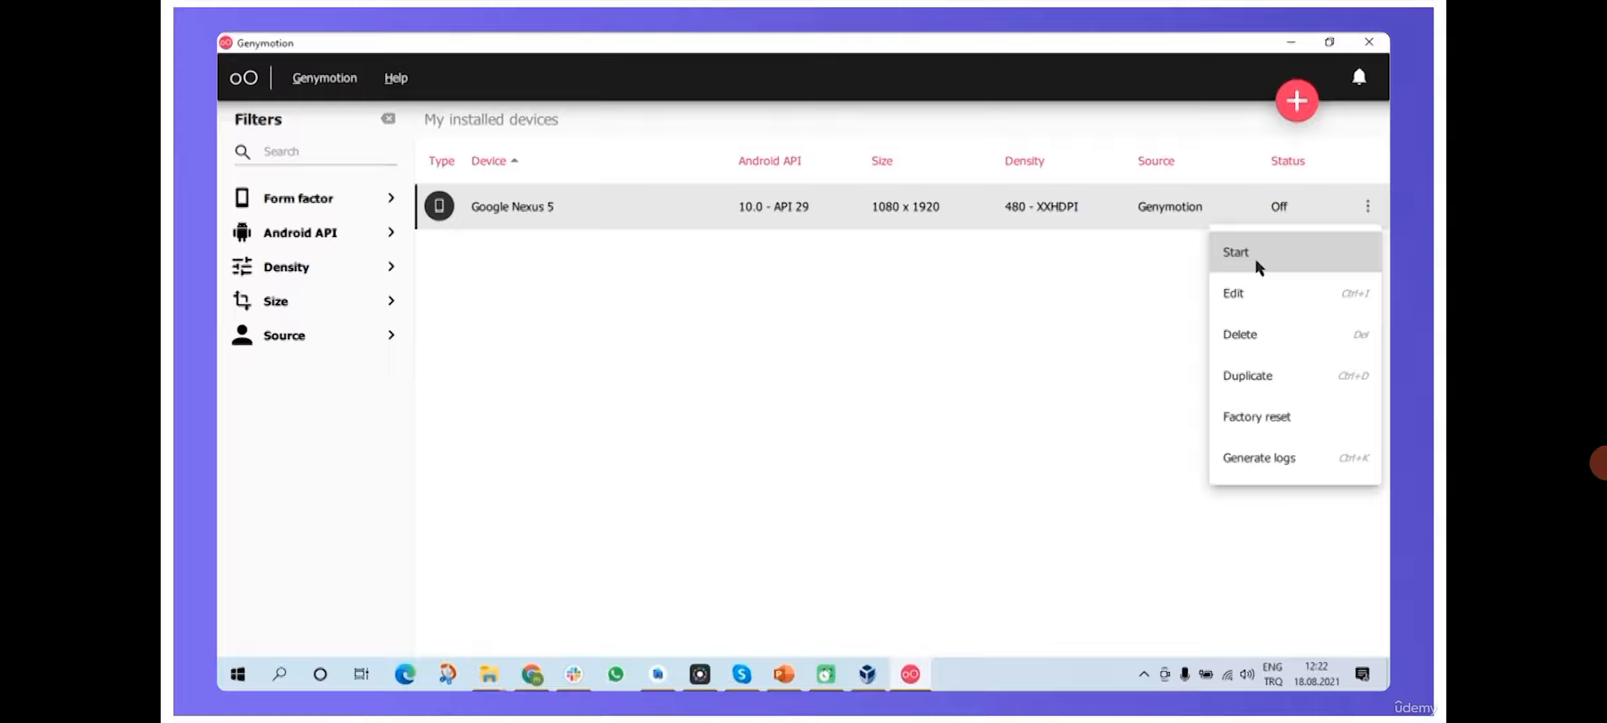
# - Start the Google Nexus 5 and bring its startup window forward until the error appears
pyautogui.click(1238, 249)
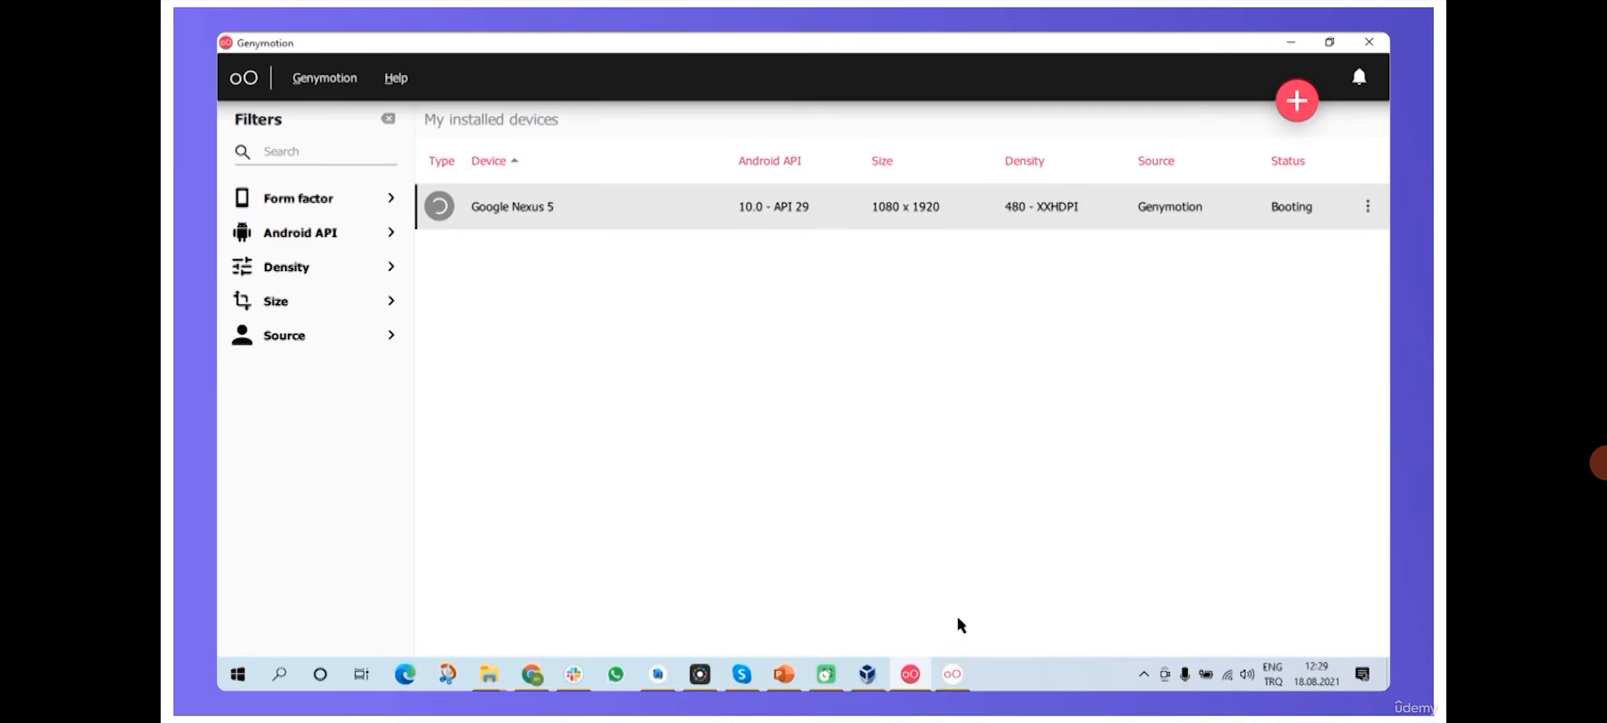
pyautogui.click(954, 673)
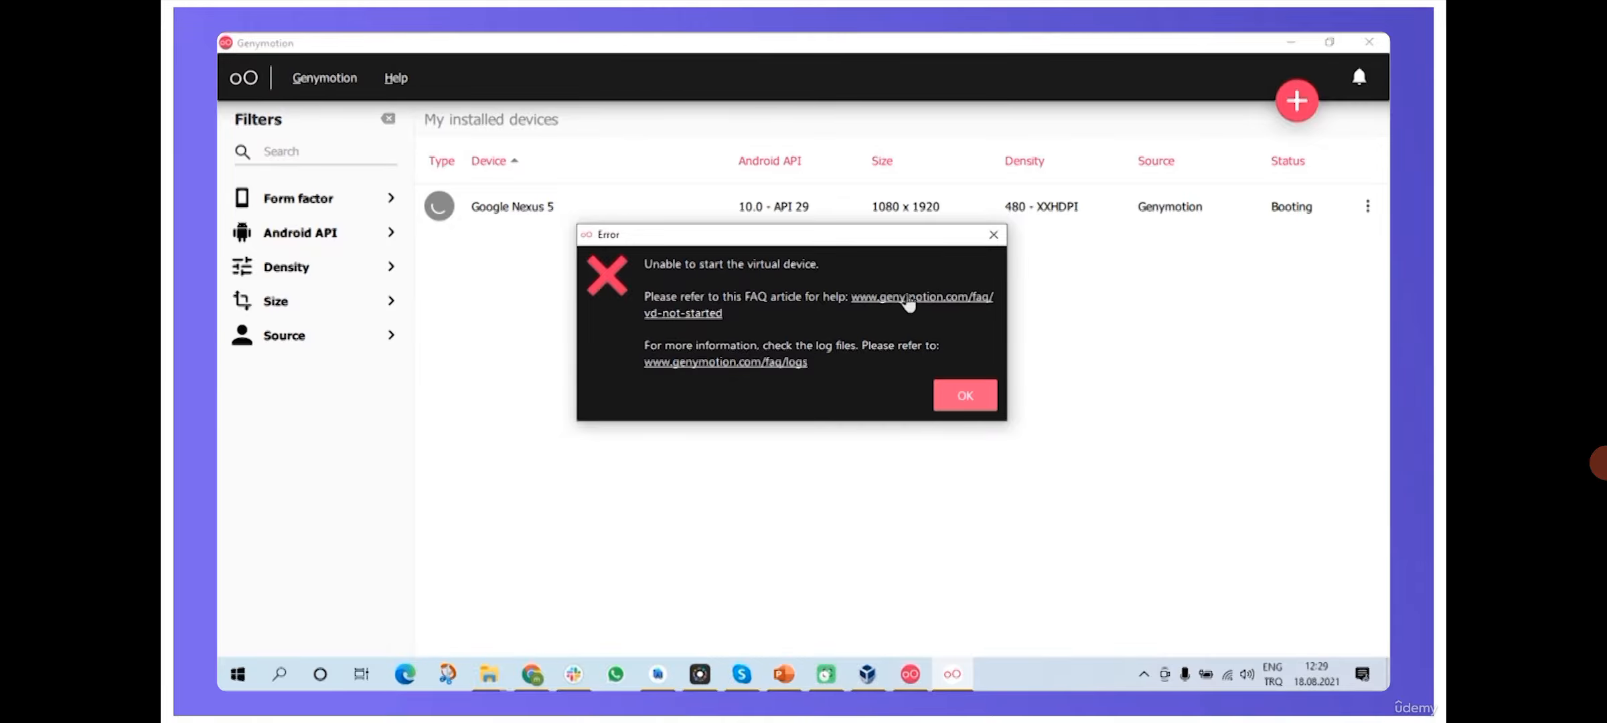
# - Open the FAQ article on the start error and highlight its hardware virtualization requirements
pyautogui.click(908, 299)
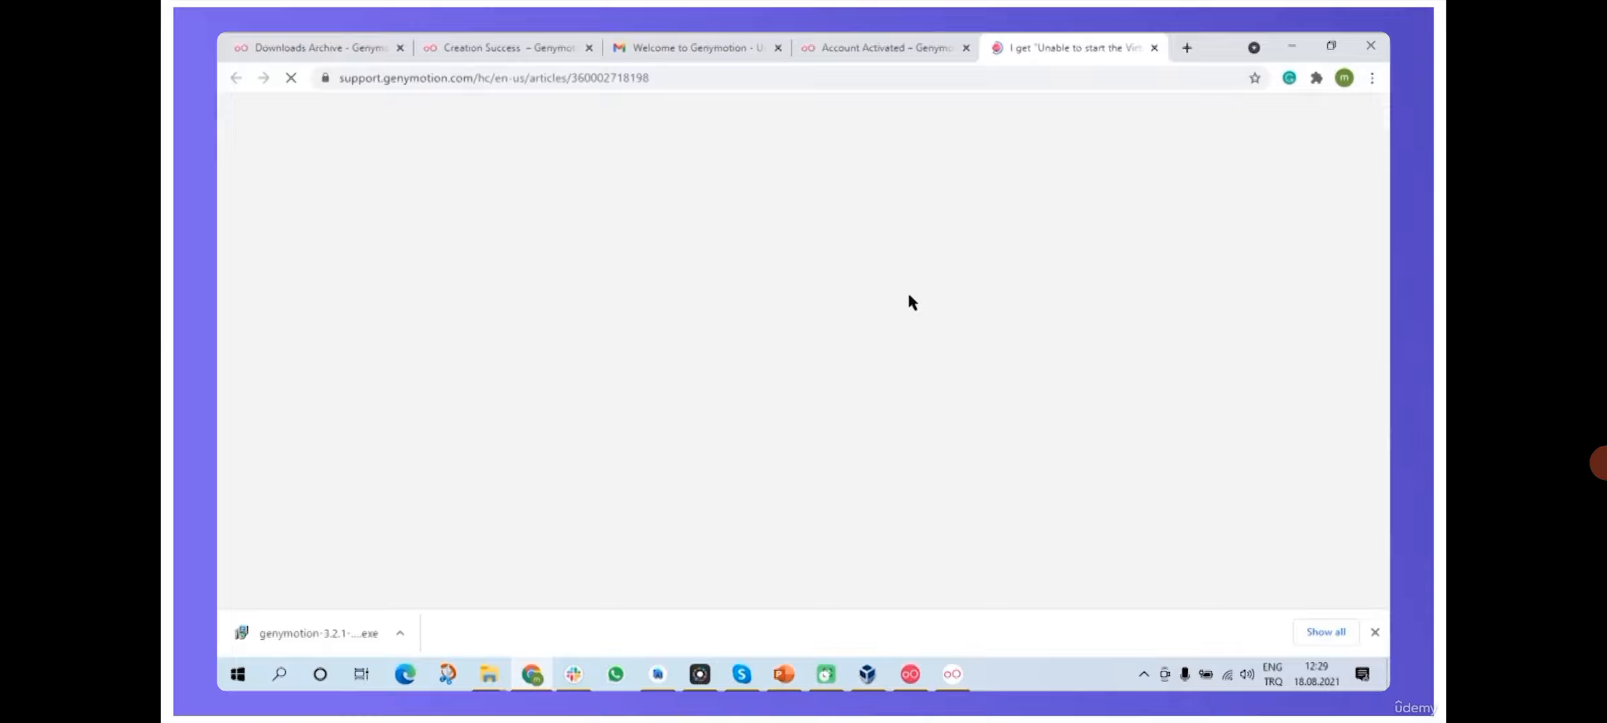
pyautogui.scroll(-1, 818, 282)
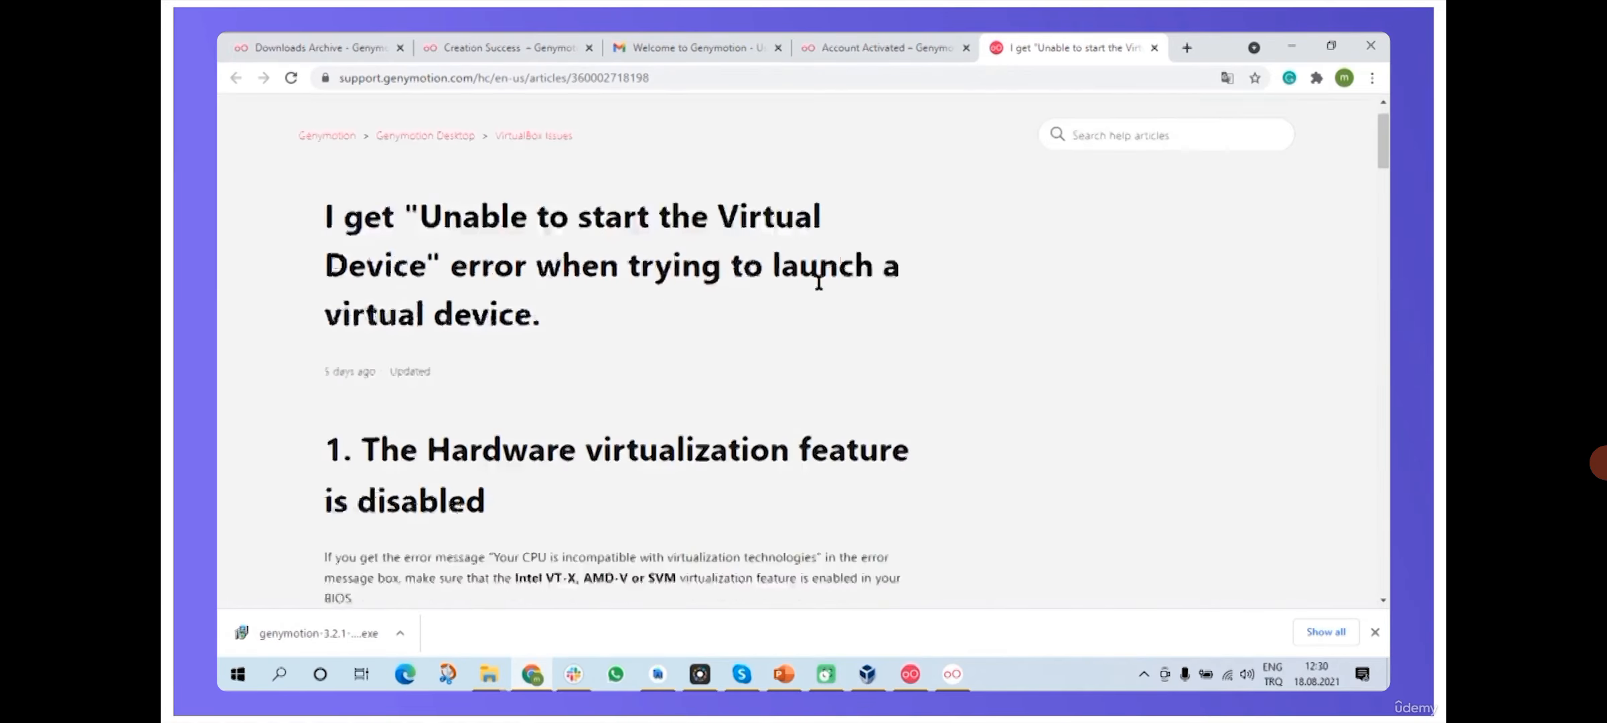
pyautogui.scroll(-2, 818, 282)
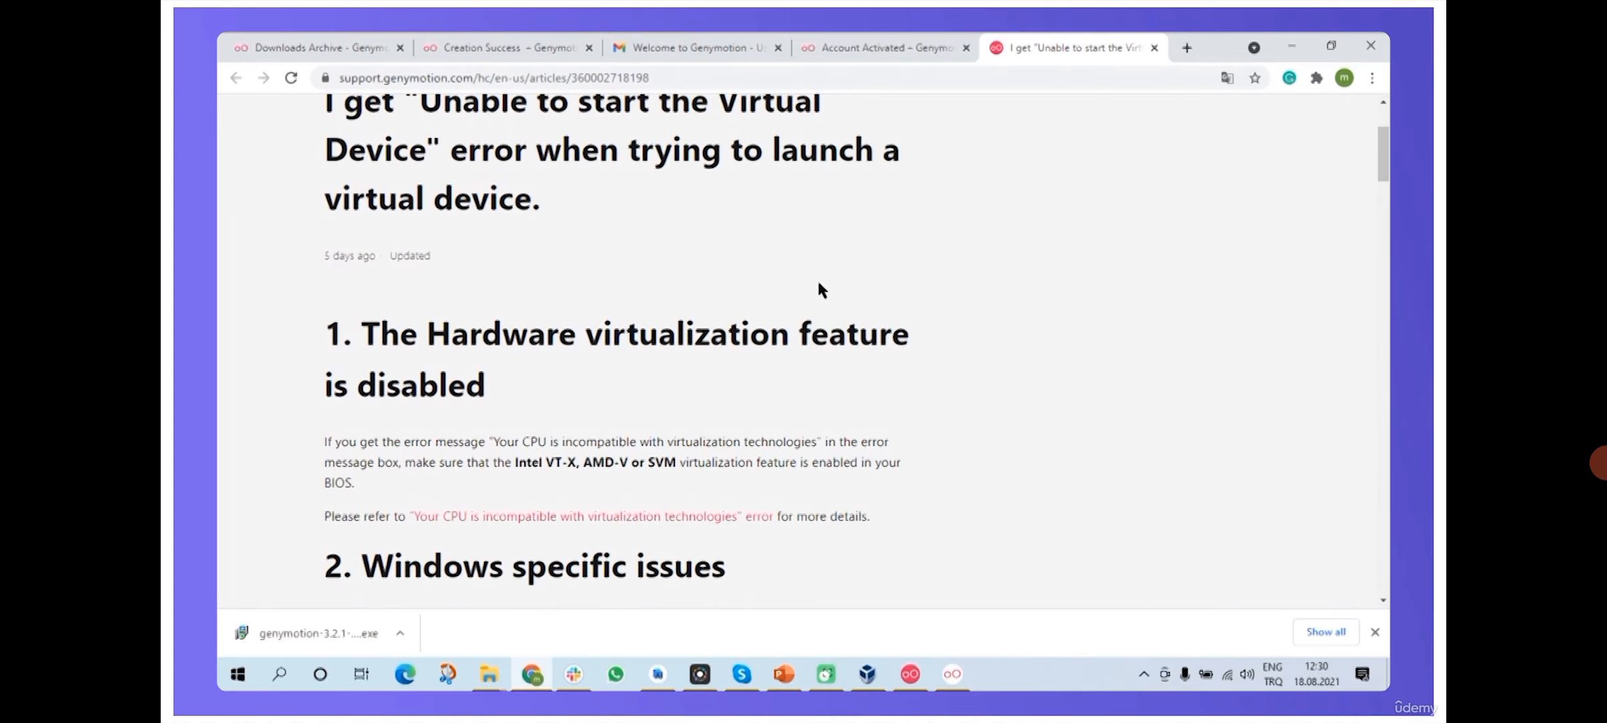
pyautogui.scroll(-2, 819, 284)
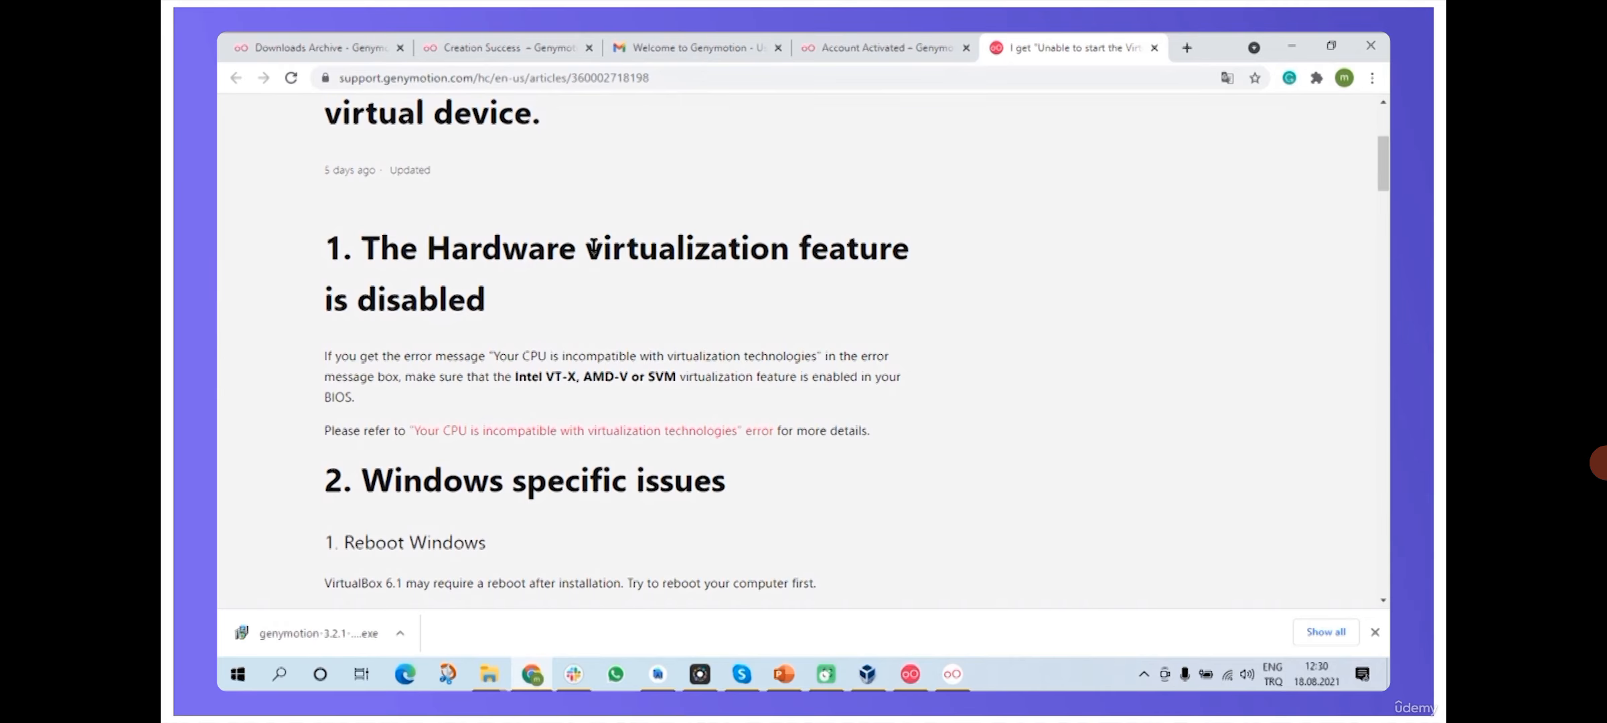
pyautogui.moveTo(583, 246); pyautogui.dragTo(763, 233)
pyautogui.moveTo(515, 377); pyautogui.dragTo(677, 379)
pyautogui.click(767, 377)
# - Read down to '3. VirtualBox issues' and highlight the Solution 1 heading
pyautogui.scroll(-5, 767, 377)
pyautogui.scroll(-4, 766, 385)
pyautogui.moveTo(340, 259); pyautogui.dragTo(409, 261)
pyautogui.scroll(-8, 434, 280)
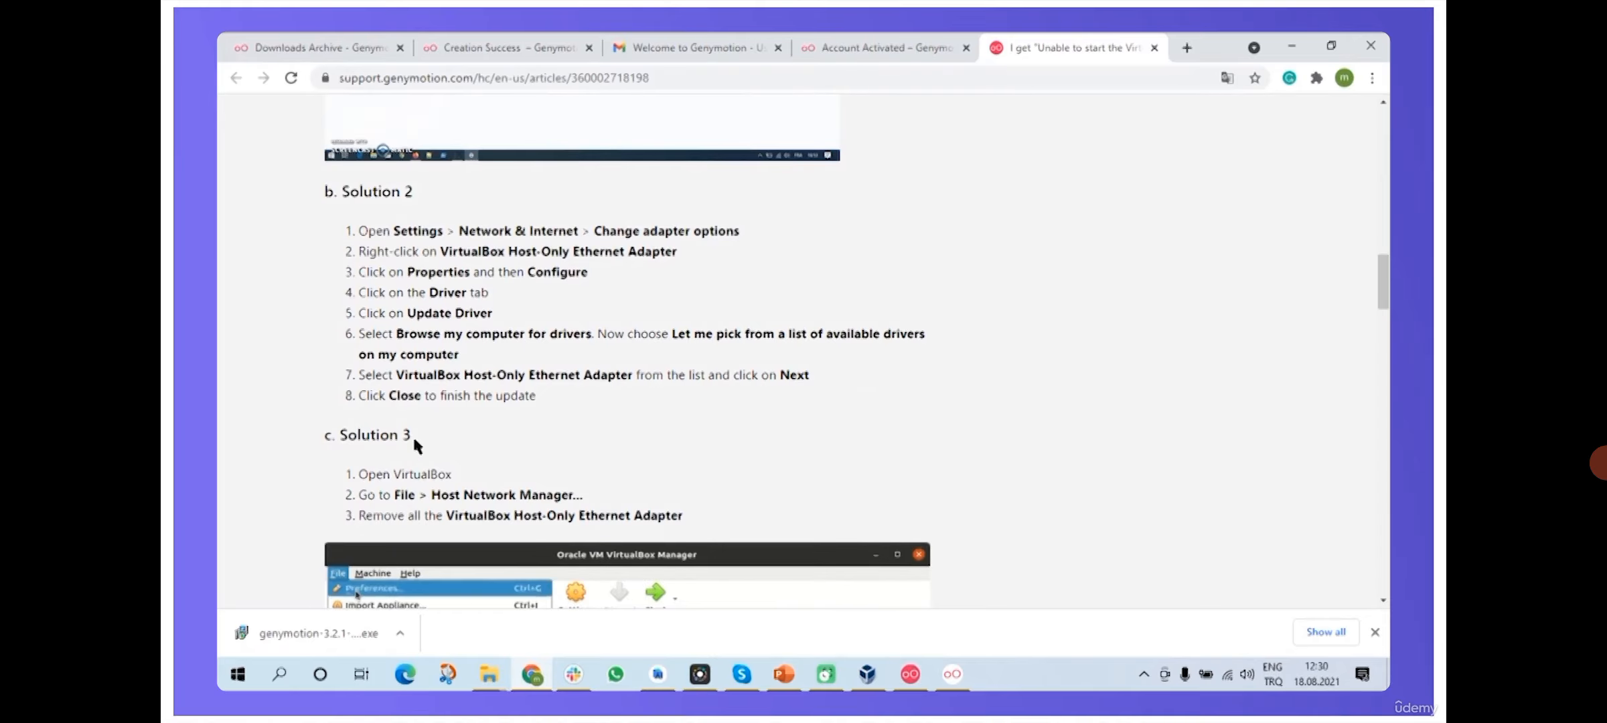
pyautogui.scroll(-19, 458, 389)
pyautogui.scroll(20, 459, 396)
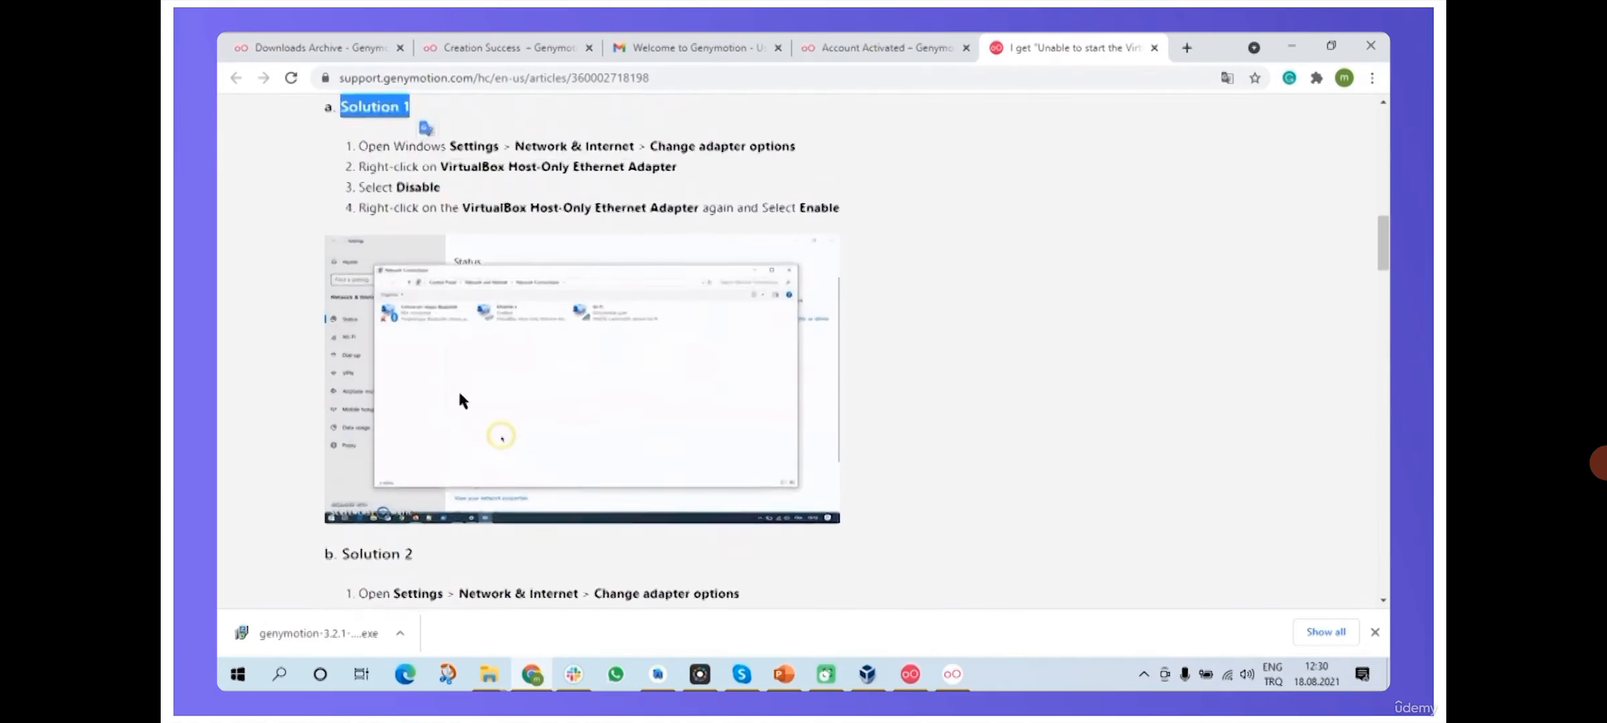
pyautogui.scroll(5, 459, 400)
pyautogui.scroll(-3, 783, 362)
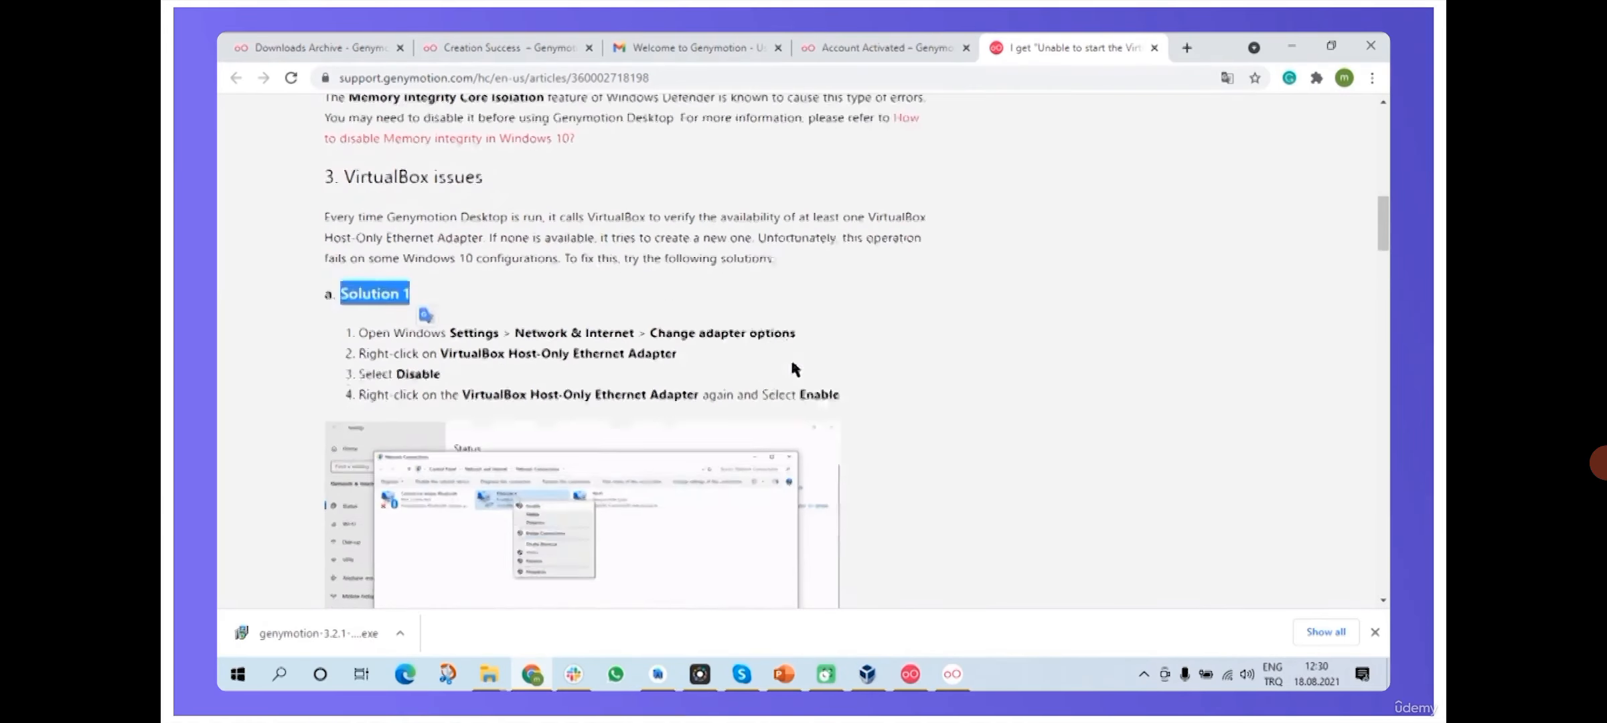
pyautogui.click(915, 347)
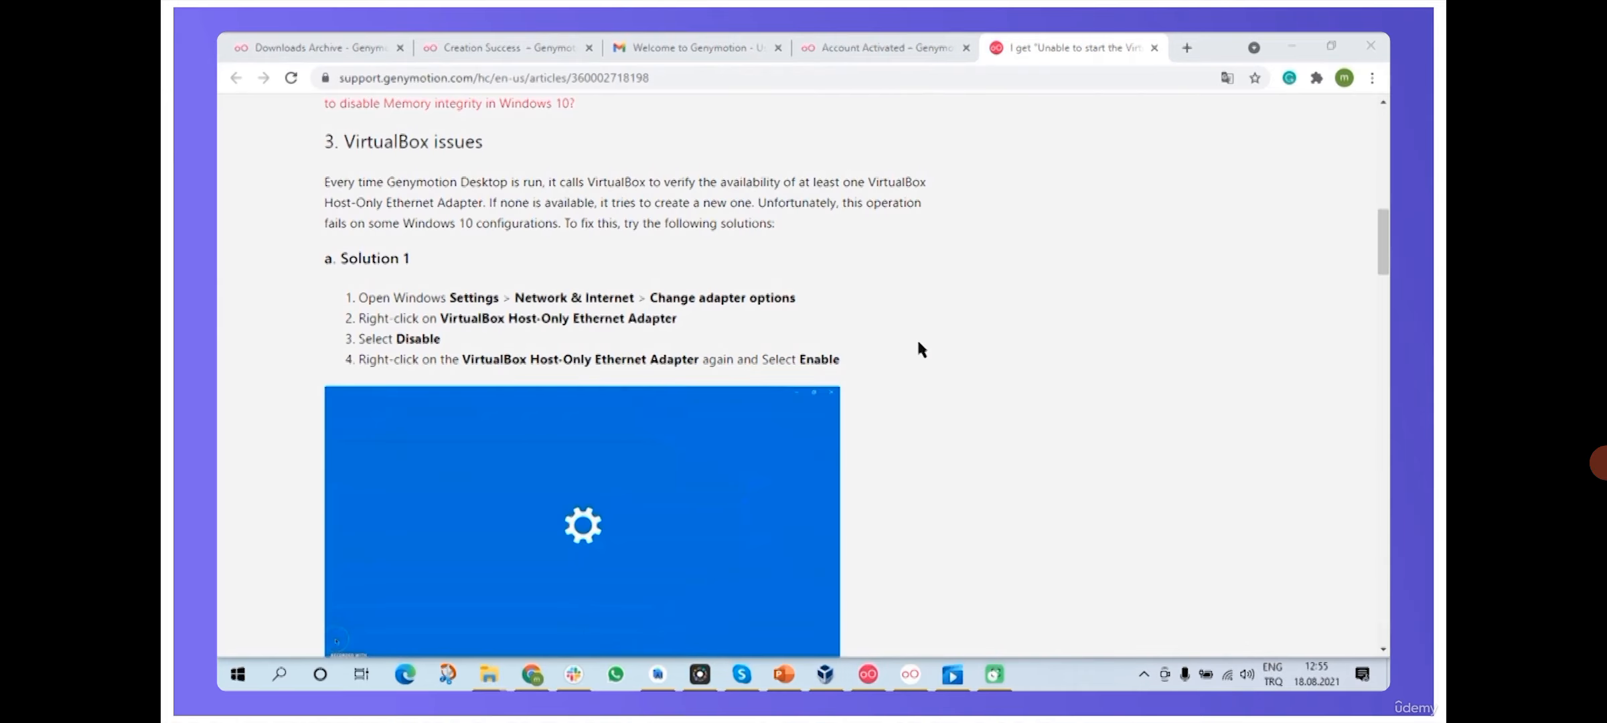
pyautogui.moveTo(337, 259); pyautogui.dragTo(416, 261)
pyautogui.click(510, 323)
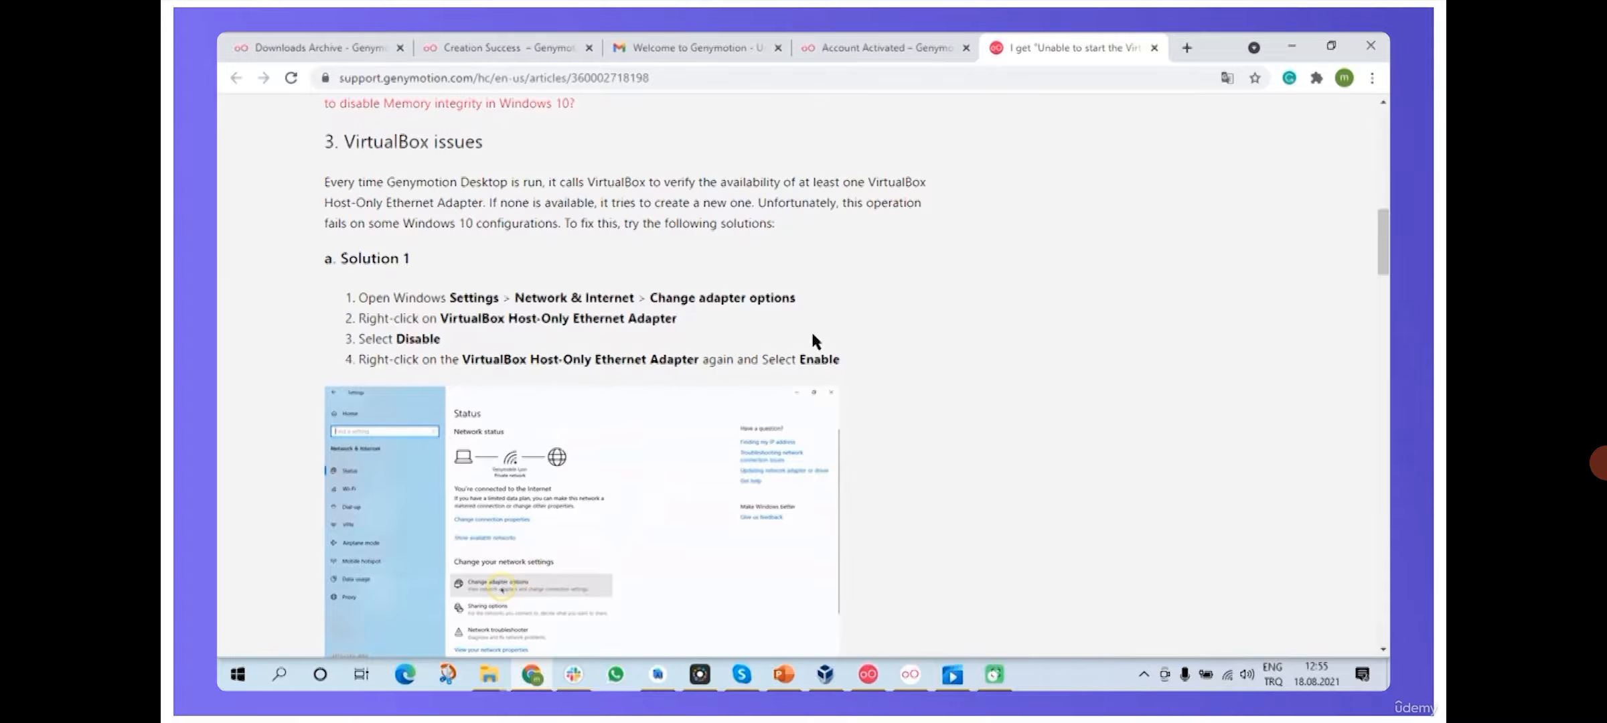
# - Bring the running Nexus 5 emulator window forward, nudge it right, then return to Android Studio
pyautogui.click(867, 679)
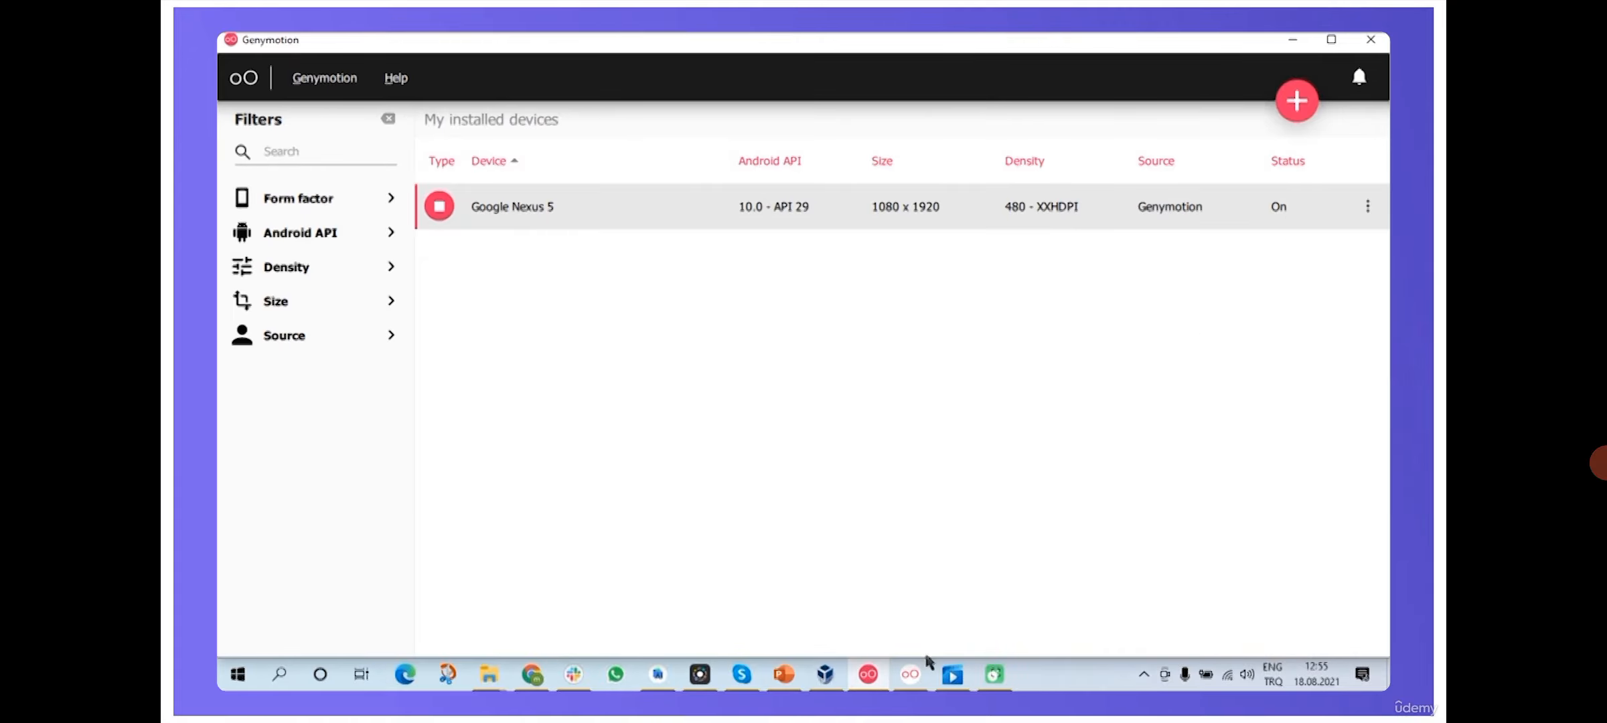
pyautogui.click(912, 673)
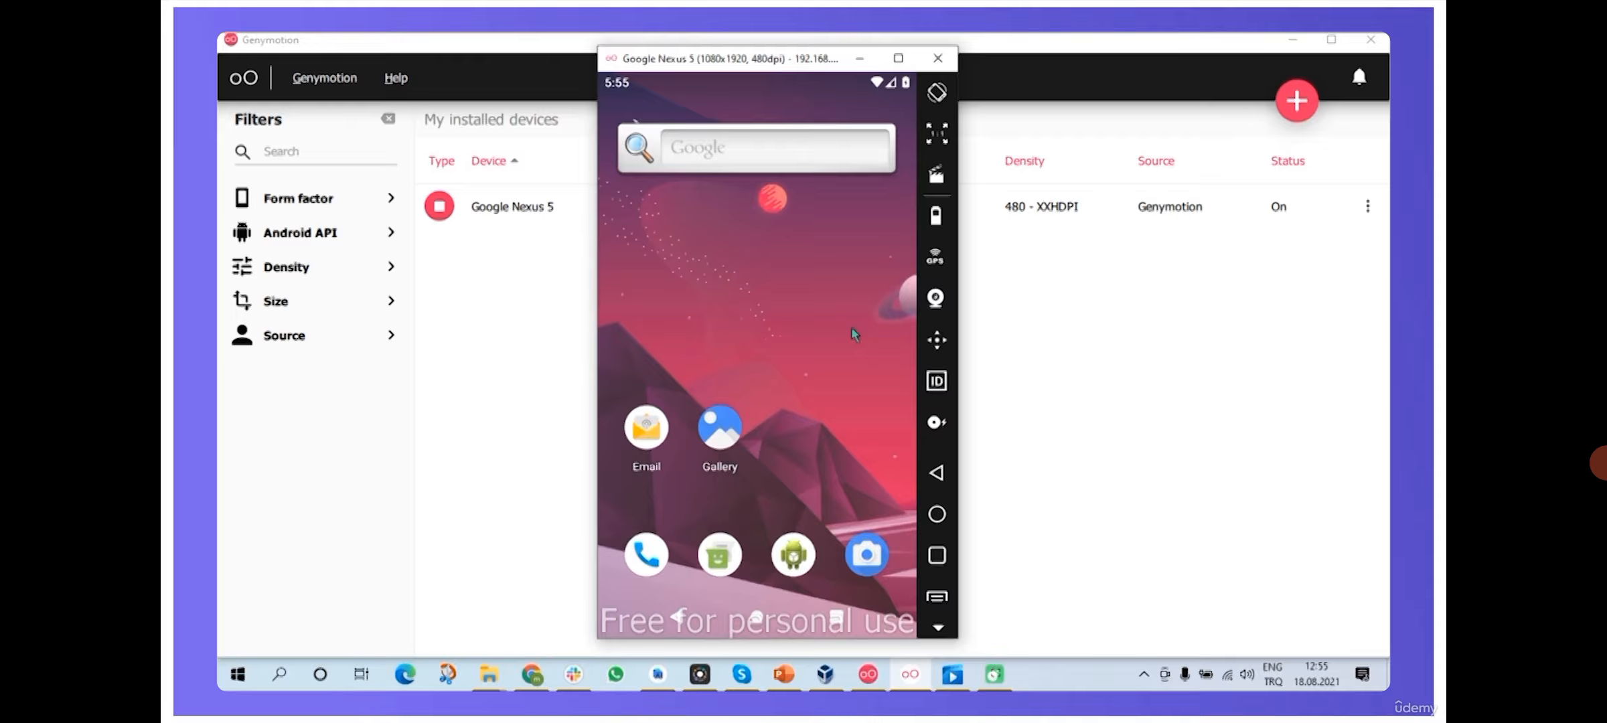
pyautogui.moveTo(717, 59); pyautogui.dragTo(744, 65)
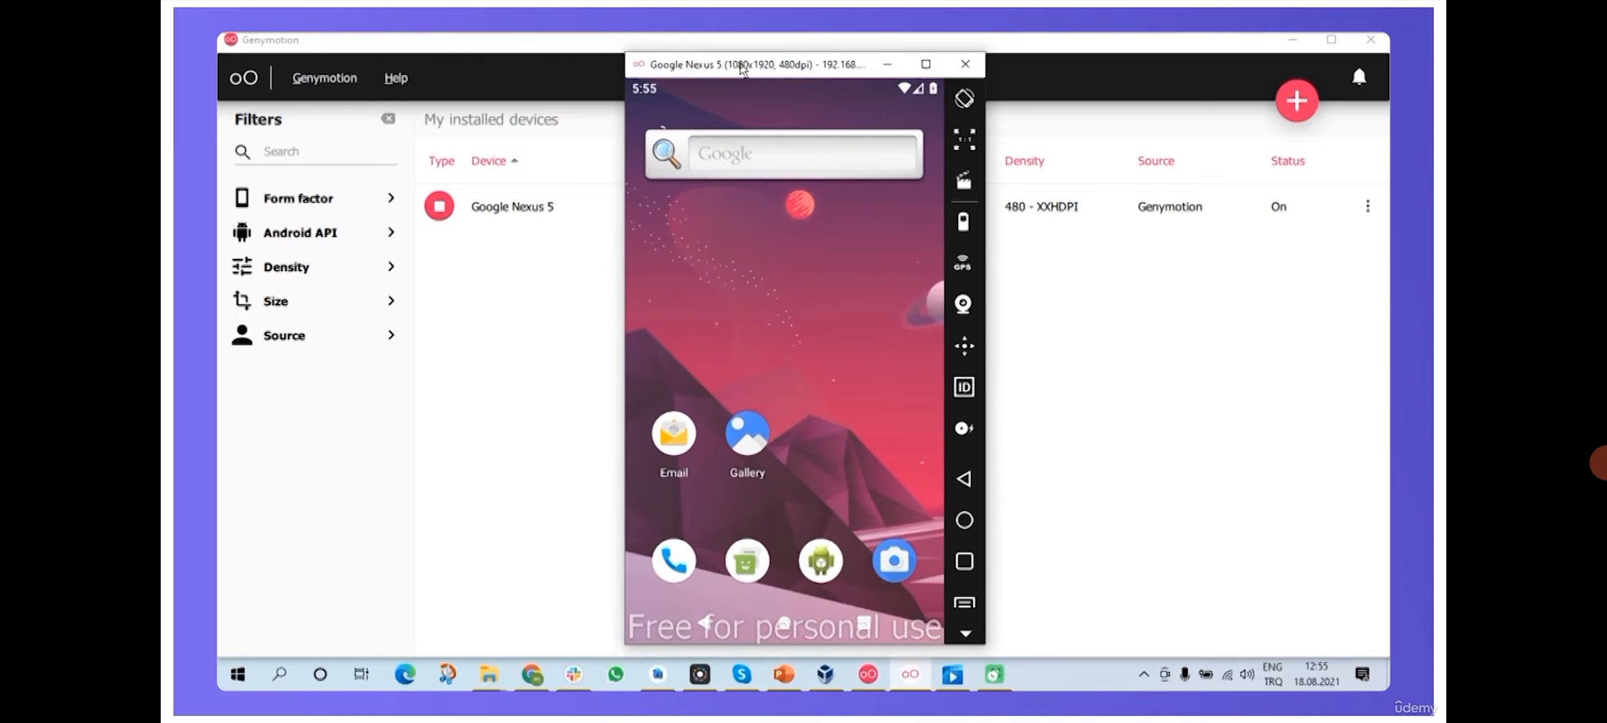
pyautogui.click(658, 675)
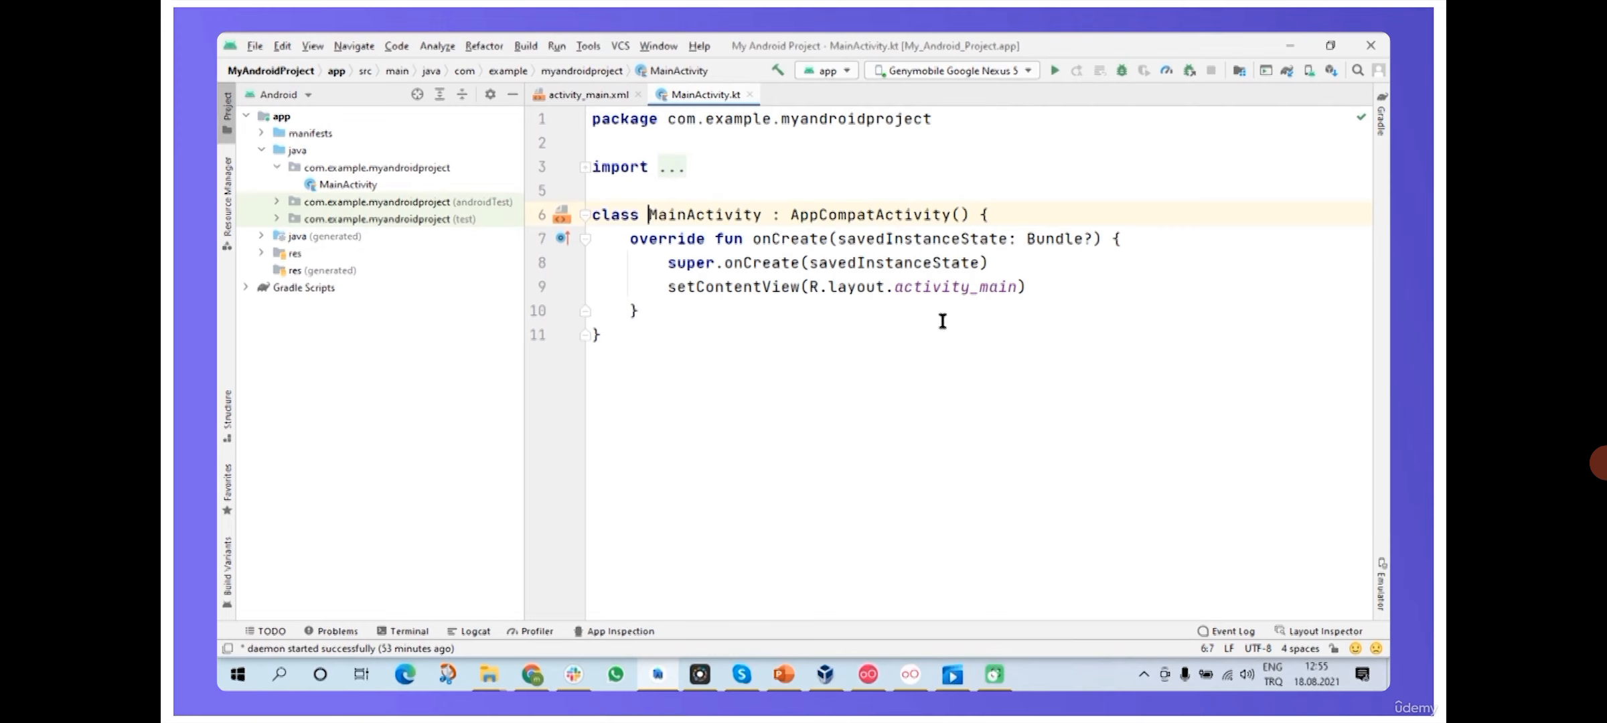
# - Select Genymobile Google Nexus 5 as the run target and move its emulator window left
pyautogui.click(1029, 71)
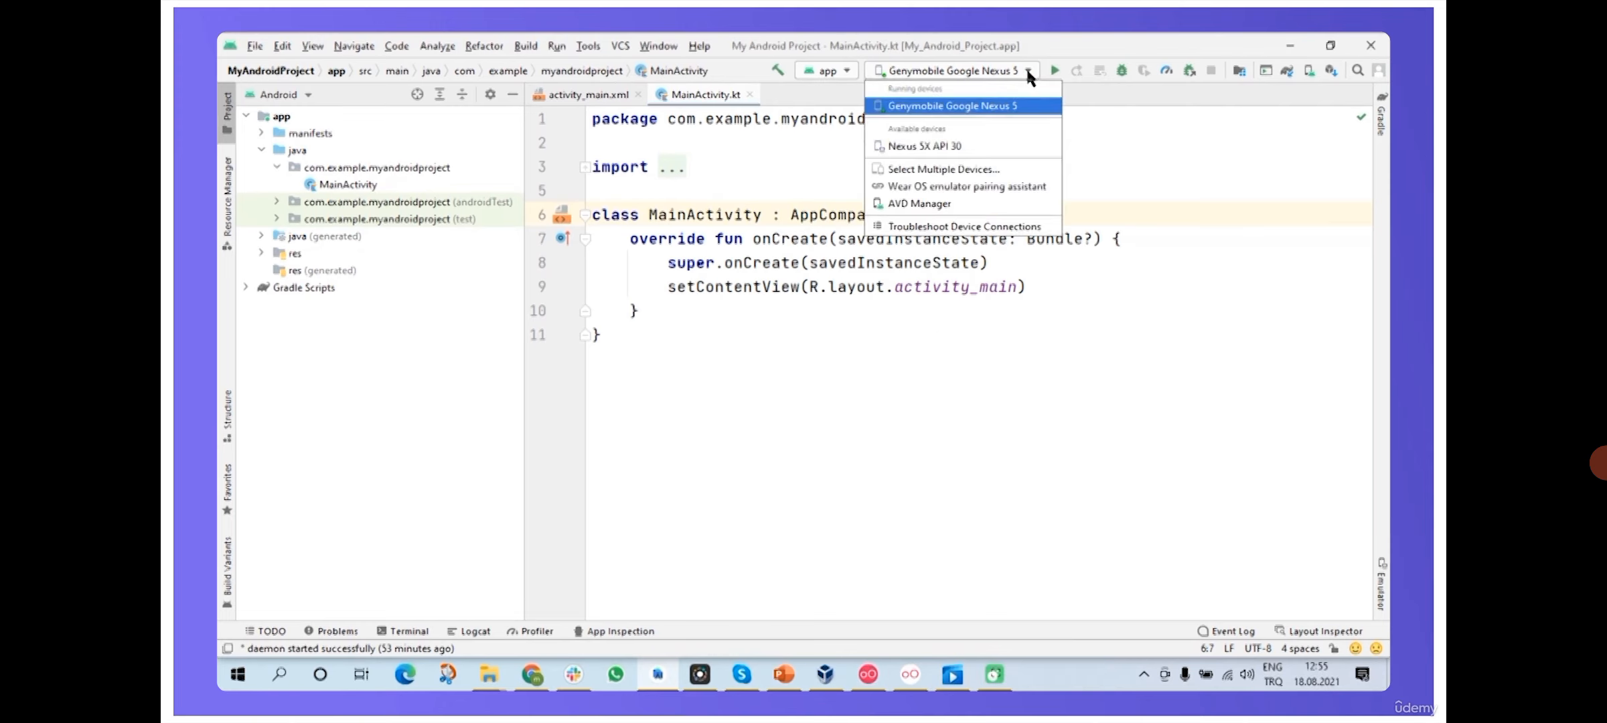
pyautogui.click(999, 107)
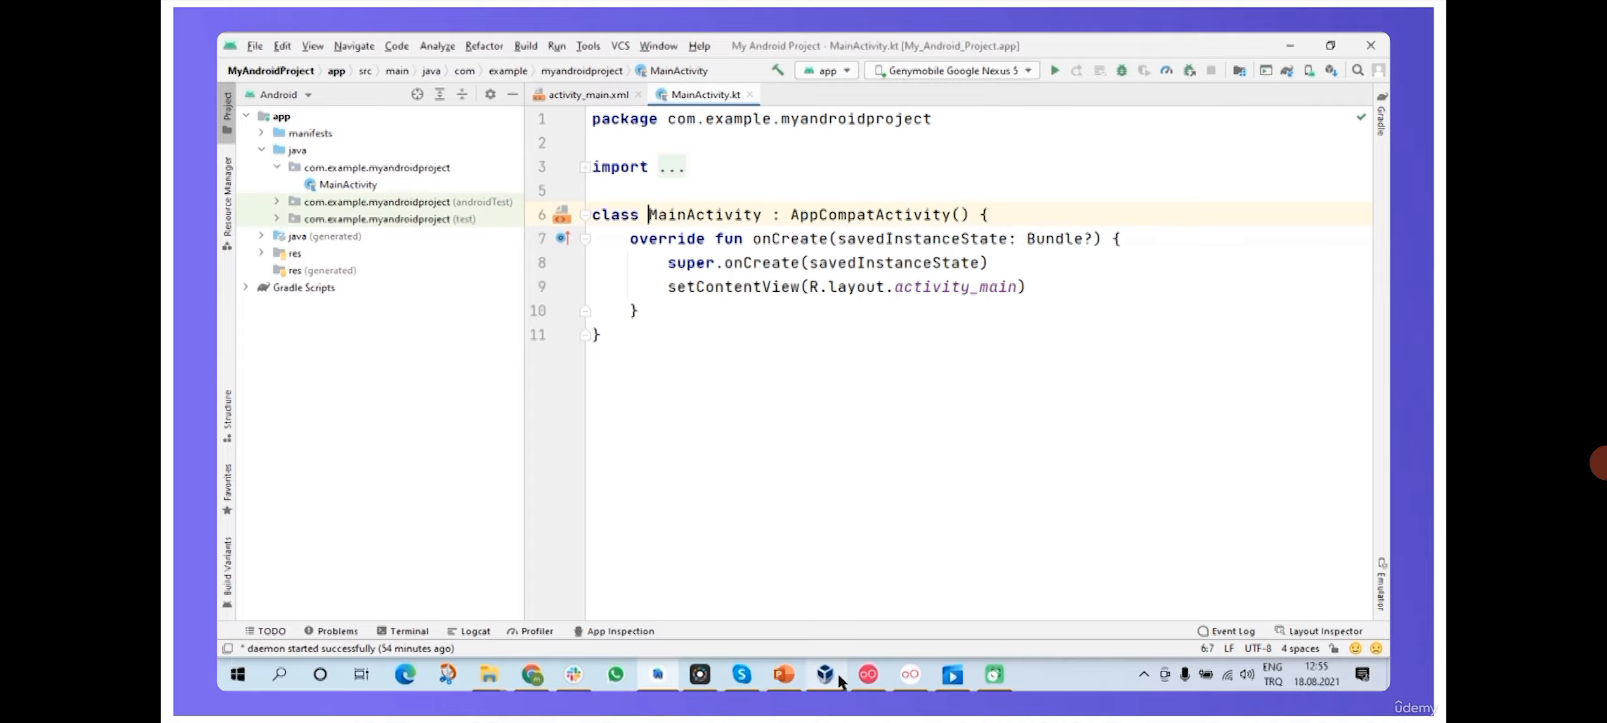
pyautogui.click(909, 674)
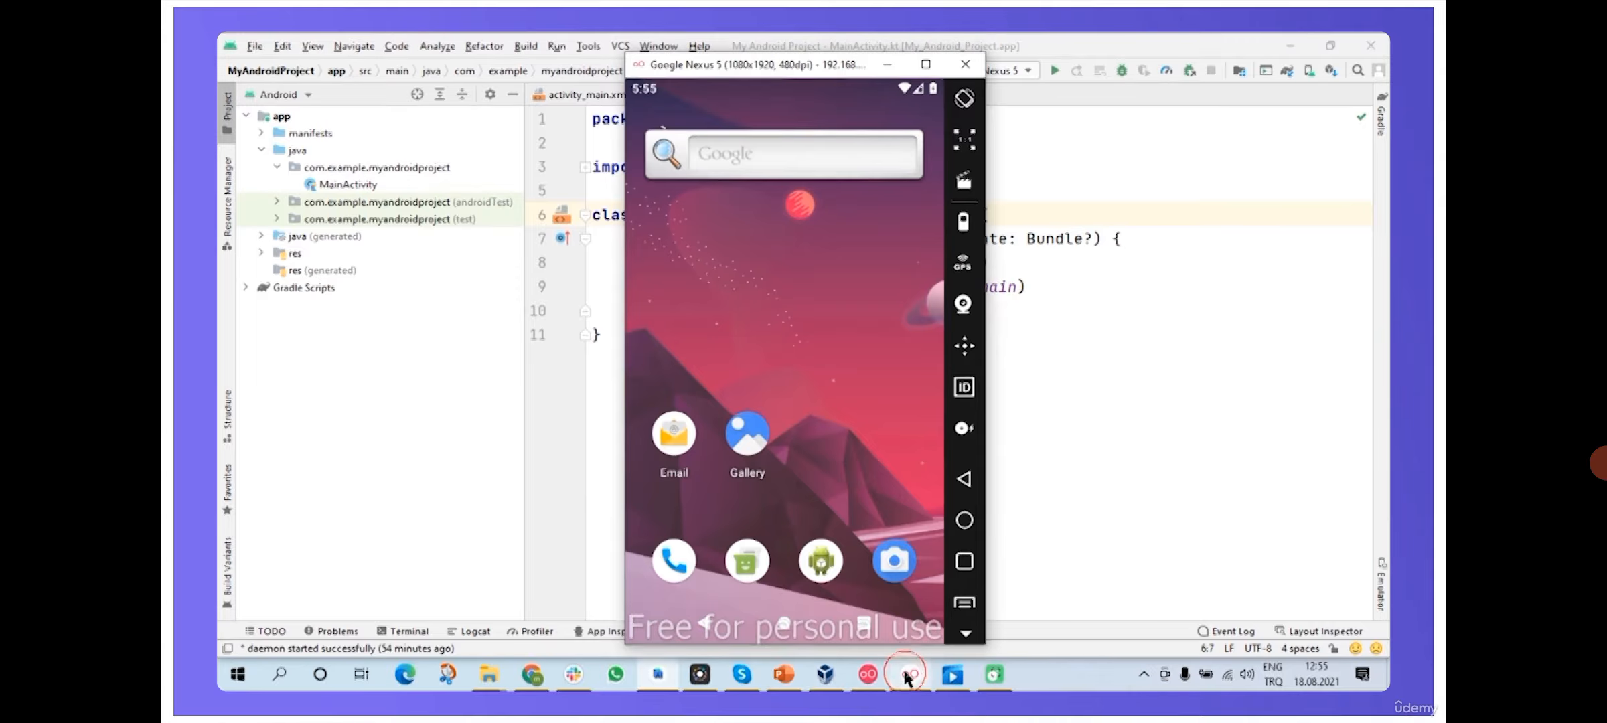
pyautogui.moveTo(813, 67); pyautogui.dragTo(613, 60)
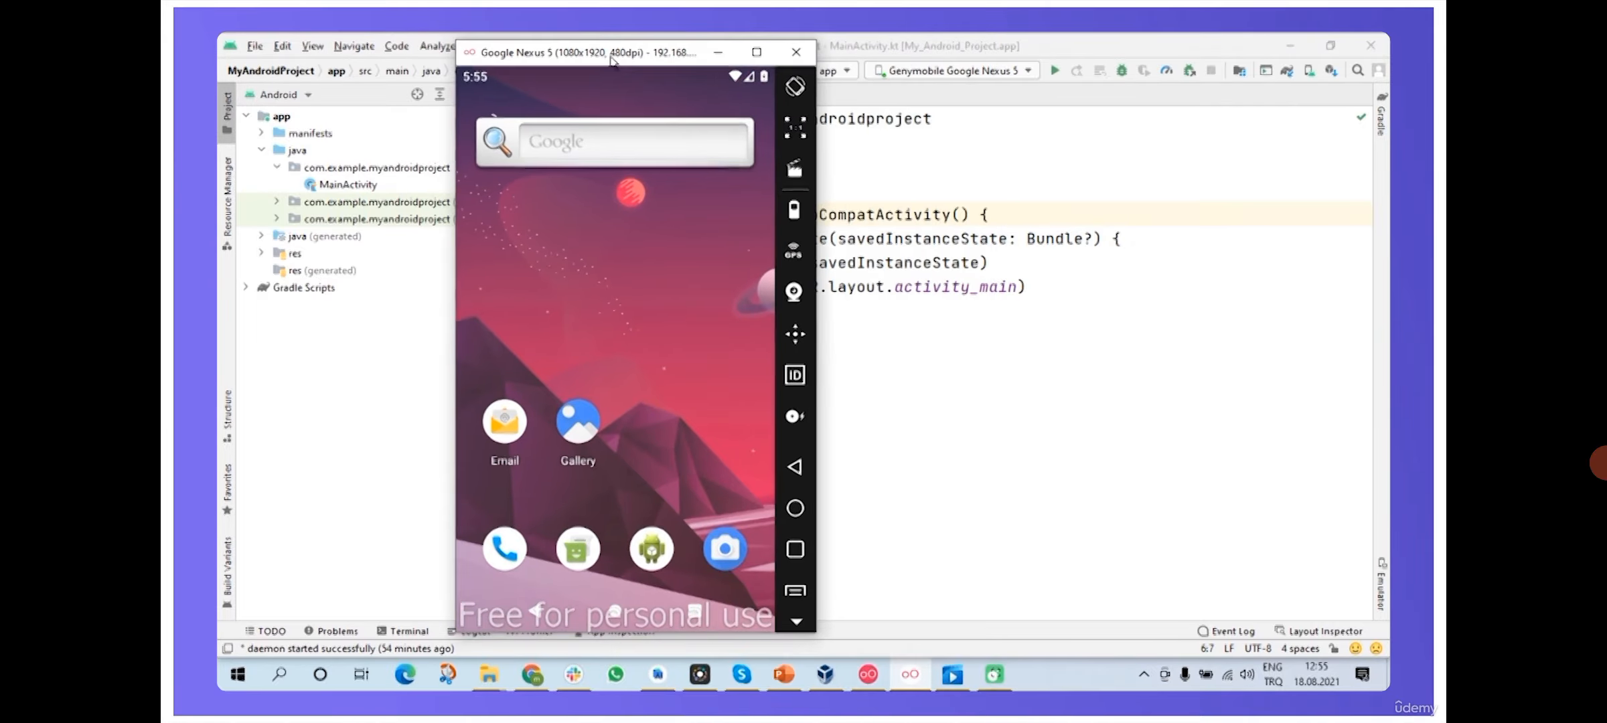